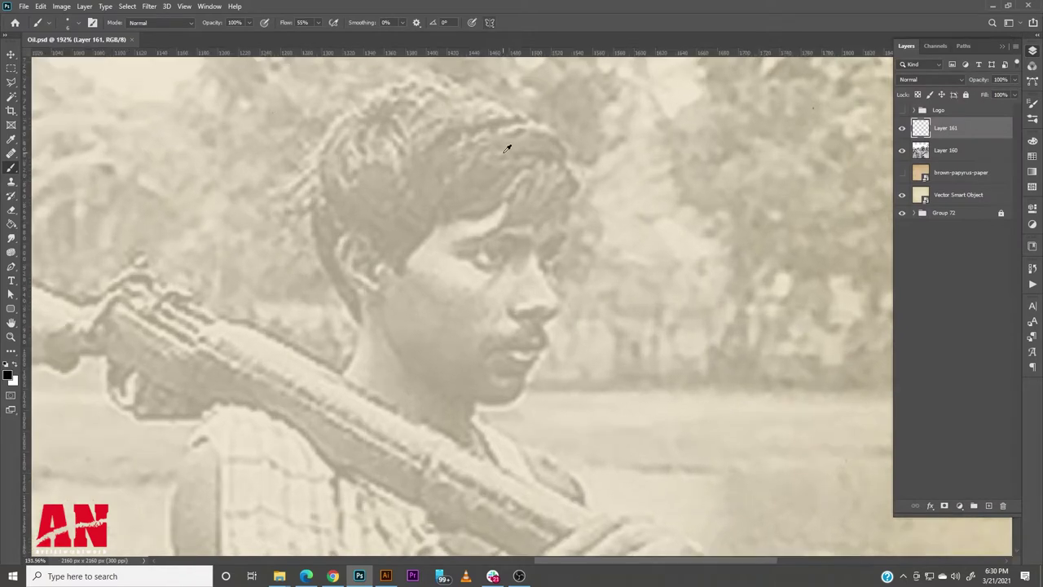
# Ink the front boy's mustache, lips, jawline and ear with inner ear detail.
pyautogui.scroll(1, 506, 148)
pyautogui.moveTo(449, 295)
pyautogui.mouseDown()
pyautogui.moveTo(499, 287)
pyautogui.moveTo(489, 284)
pyautogui.mouseUp()
pyautogui.hotkey('ctrl', 'z')
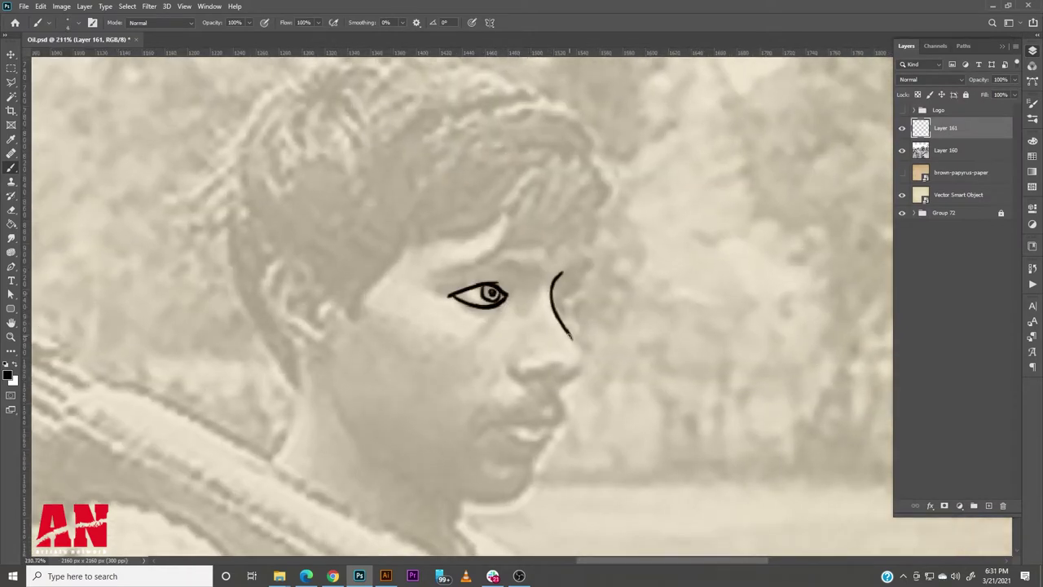
pyautogui.moveTo(551, 389)
pyautogui.mouseDown()
pyautogui.moveTo(492, 416)
pyautogui.moveTo(562, 426)
pyautogui.mouseUp()
pyautogui.moveTo(490, 426); pyautogui.dragTo(559, 435)
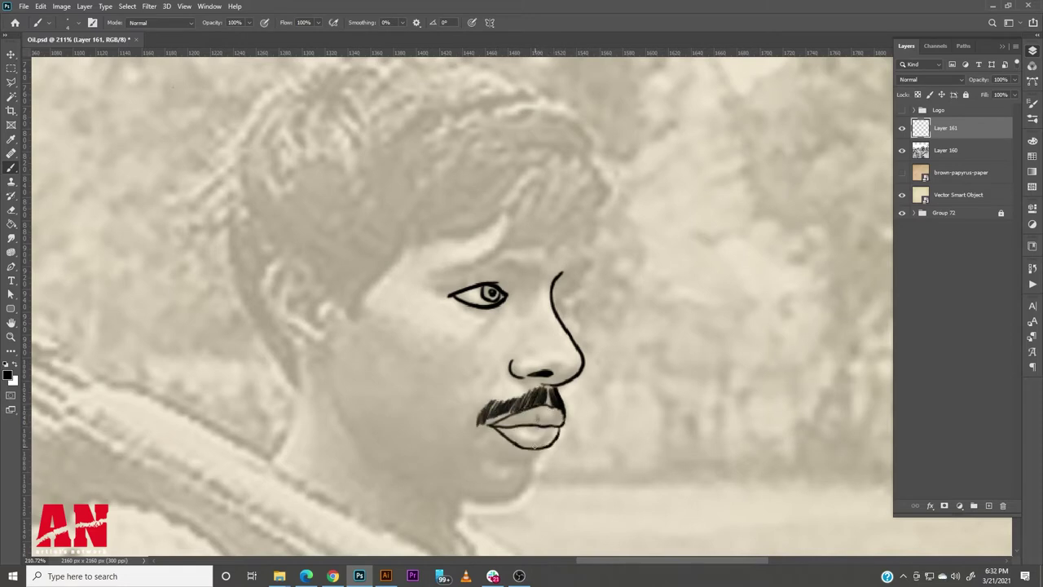
pyautogui.moveTo(322, 357); pyautogui.dragTo(466, 499)
pyautogui.moveTo(317, 287); pyautogui.dragTo(334, 332)
pyautogui.moveTo(293, 287); pyautogui.dragTo(316, 324)
# Outline the back of the head and neck, the front neck line, eyebrow and cheek lines.
pyautogui.moveTo(235, 196); pyautogui.dragTo(281, 466)
pyautogui.moveTo(456, 366); pyautogui.dragTo(350, 299)
pyautogui.moveTo(349, 419); pyautogui.dragTo(345, 468)
pyautogui.scroll(1, 489, 326)
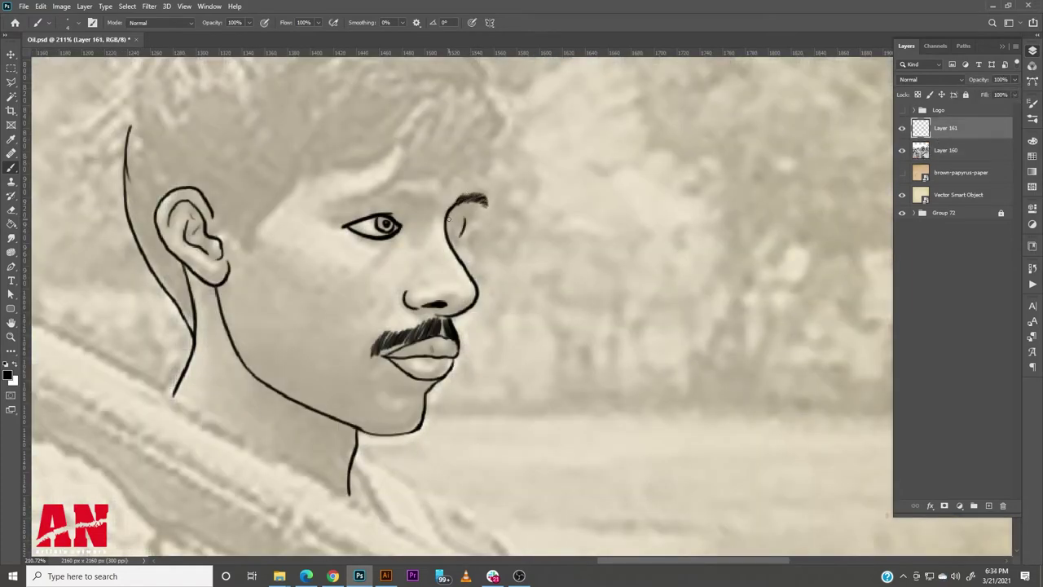
pyautogui.moveTo(330, 208)
pyautogui.mouseDown()
pyautogui.moveTo(424, 197)
pyautogui.moveTo(370, 288)
pyautogui.mouseUp()
pyautogui.moveTo(341, 400); pyautogui.dragTo(321, 419)
pyautogui.moveTo(311, 427); pyautogui.dragTo(308, 441)
# Draw the hair strands above the forehead and the hairline down toward the ear.
pyautogui.moveTo(419, 267); pyautogui.dragTo(446, 195)
pyautogui.moveTo(351, 258); pyautogui.dragTo(388, 212)
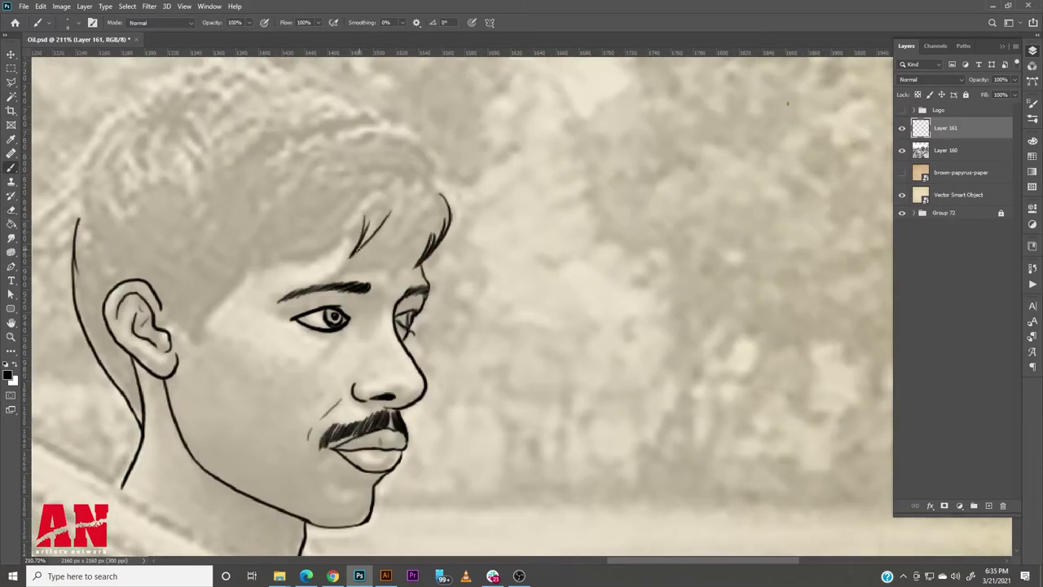
pyautogui.moveTo(371, 270); pyautogui.dragTo(400, 217)
pyautogui.moveTo(412, 241); pyautogui.dragTo(398, 264)
pyautogui.moveTo(358, 232)
pyautogui.mouseDown()
pyautogui.moveTo(213, 315)
pyautogui.moveTo(356, 288)
pyautogui.mouseUp()
# Trace the rifle's sling loop, butt edges and barrel outline.
pyautogui.scroll(3, 380, 323)
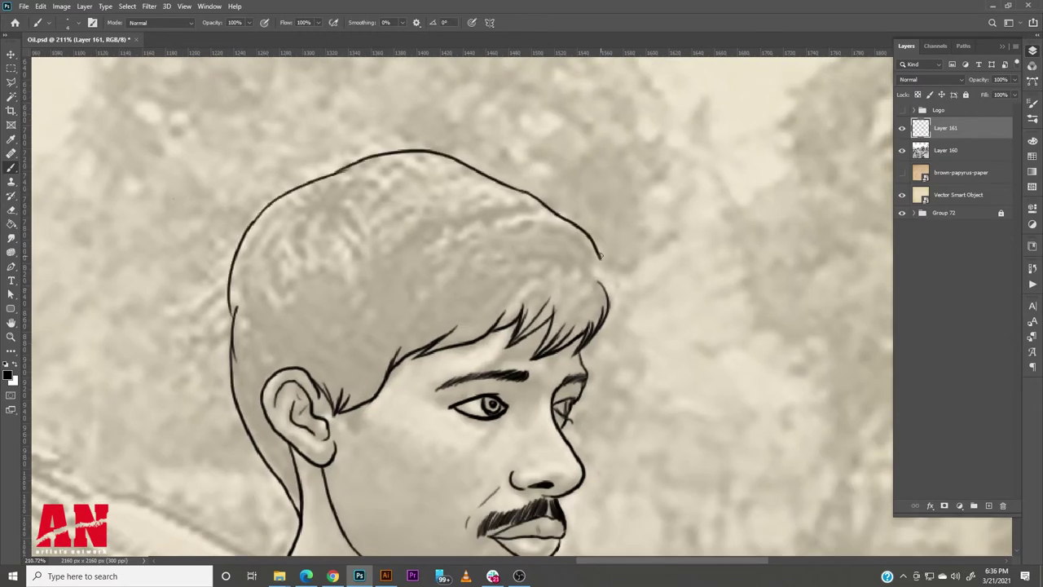
pyautogui.scroll(-6, 380, 323)
pyautogui.scroll(-3, 244, 309)
pyautogui.scroll(-2, 116, 298)
pyautogui.scroll(2, 117, 298)
pyautogui.scroll(2, 117, 297)
pyautogui.moveTo(236, 295)
pyautogui.mouseDown()
pyautogui.moveTo(325, 285)
pyautogui.moveTo(354, 202)
pyautogui.moveTo(446, 270)
pyautogui.moveTo(740, 374)
pyautogui.mouseUp()
pyautogui.scroll(-5, 489, 326)
pyautogui.moveTo(502, 295); pyautogui.dragTo(635, 364)
pyautogui.scroll(3, 489, 325)
pyautogui.scroll(1, 139, 179)
pyautogui.moveTo(171, 199)
pyautogui.mouseDown()
pyautogui.moveTo(214, 158)
pyautogui.moveTo(325, 232)
pyautogui.mouseUp()
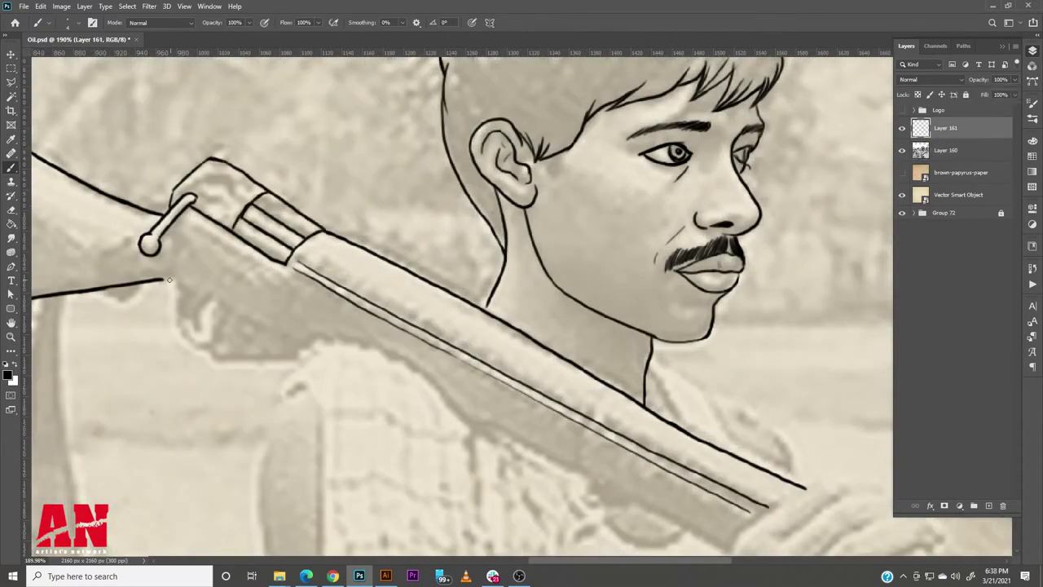
# Extend the rifle butt and barrel underside, then outline the shirt folds and upper arm.
pyautogui.moveTo(159, 279); pyautogui.dragTo(310, 350)
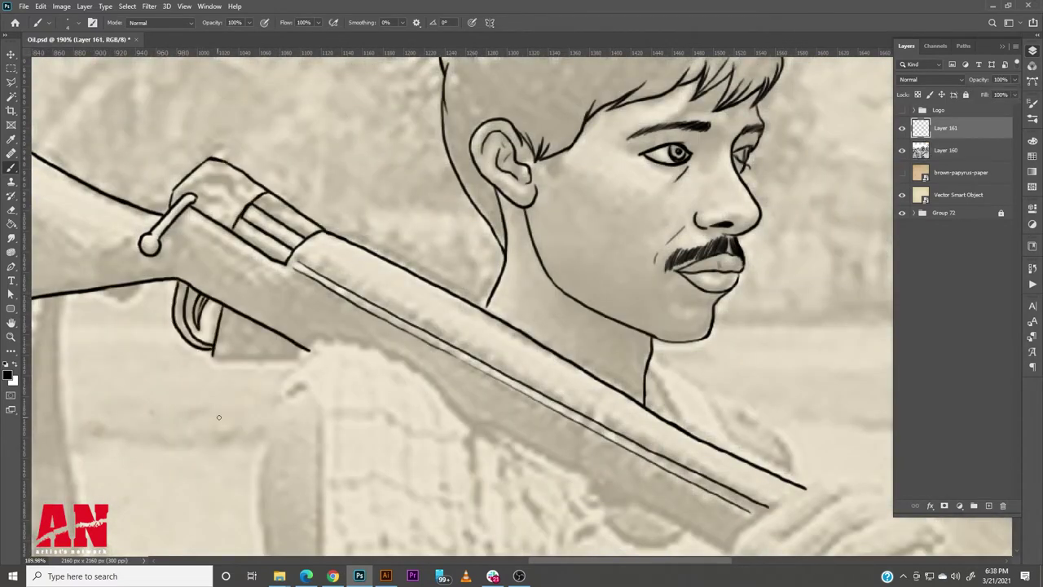
pyautogui.moveTo(570, 367); pyautogui.dragTo(387, 212)
pyautogui.moveTo(553, 395)
pyautogui.mouseDown()
pyautogui.moveTo(287, 269)
pyautogui.moveTo(295, 419)
pyautogui.mouseUp()
pyautogui.moveTo(216, 216); pyautogui.dragTo(236, 420)
pyautogui.moveTo(122, 236)
pyautogui.mouseDown()
pyautogui.moveTo(83, 400)
pyautogui.moveTo(318, 437)
pyautogui.moveTo(420, 374)
pyautogui.mouseUp()
pyautogui.moveTo(420, 374); pyautogui.dragTo(491, 169)
pyautogui.moveTo(326, 408); pyautogui.dragTo(316, 357)
# Outline the forearm and the hand gripping the rifle, with fingers and knuckle lines.
pyautogui.moveTo(244, 481)
pyautogui.mouseDown()
pyautogui.moveTo(306, 536)
pyautogui.moveTo(603, 340)
pyautogui.mouseUp()
pyautogui.moveTo(309, 211); pyautogui.dragTo(334, 339)
pyautogui.moveTo(285, 384); pyautogui.dragTo(578, 225)
pyautogui.moveTo(433, 330); pyautogui.dragTo(581, 195)
pyautogui.moveTo(510, 322); pyautogui.dragTo(534, 342)
pyautogui.moveTo(426, 404); pyautogui.dragTo(562, 391)
pyautogui.moveTo(438, 448); pyautogui.dragTo(561, 380)
pyautogui.moveTo(440, 526); pyautogui.dragTo(569, 383)
pyautogui.scroll(-5, 439, 407)
pyautogui.moveTo(364, 200); pyautogui.dragTo(387, 183)
pyautogui.moveTo(601, 306); pyautogui.dragTo(482, 432)
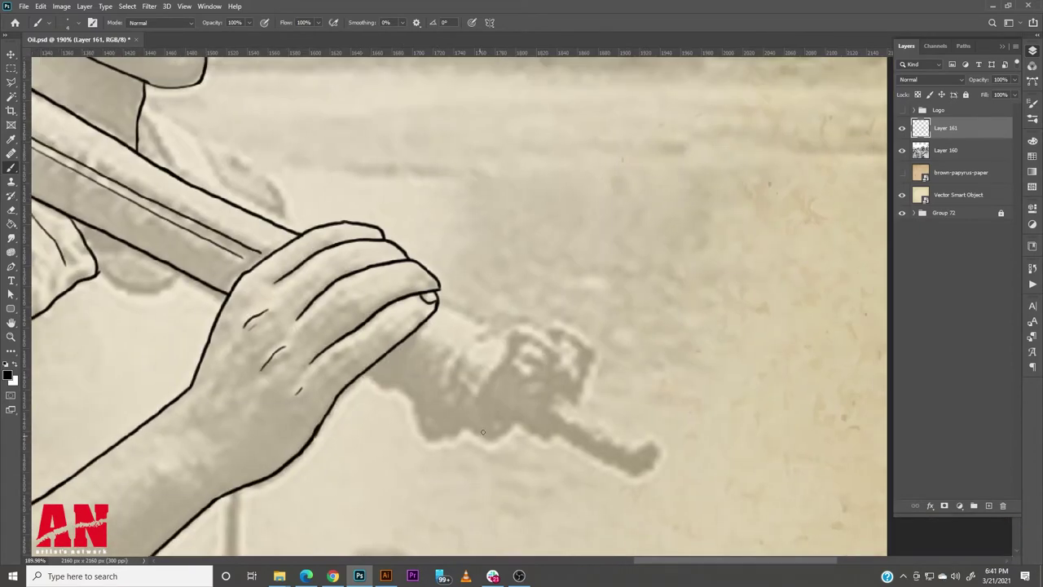
# Ink the sling swivel, barrel edges, front sight with inner diamond, barrel ring, and arm and waist lines.
pyautogui.moveTo(415, 403); pyautogui.dragTo(462, 422)
pyautogui.moveTo(433, 417); pyautogui.dragTo(434, 418)
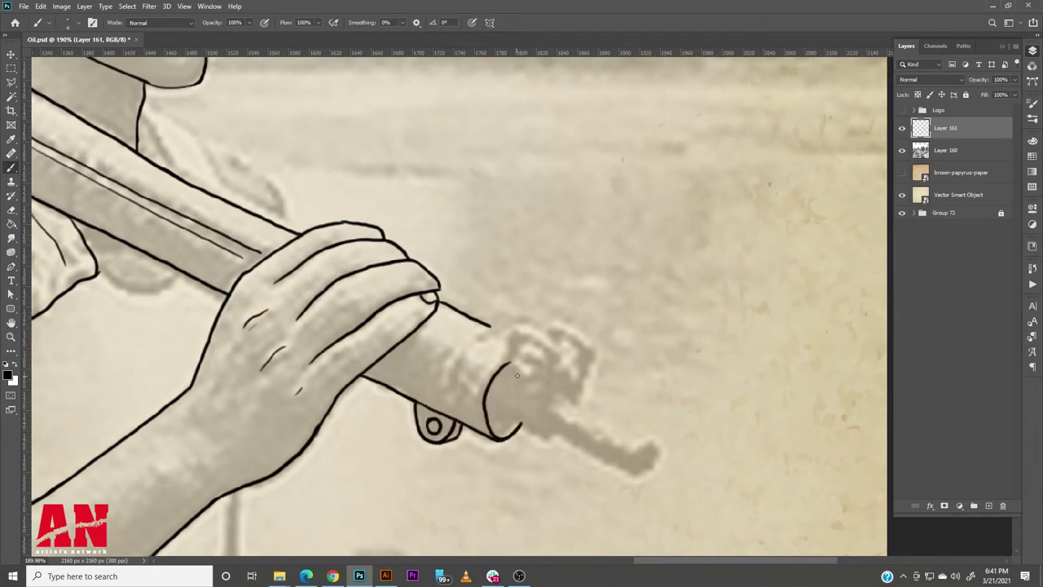
pyautogui.moveTo(609, 421); pyautogui.dragTo(663, 446)
pyautogui.moveTo(554, 439); pyautogui.dragTo(640, 474)
pyautogui.moveTo(511, 361)
pyautogui.mouseDown()
pyautogui.moveTo(561, 364)
pyautogui.moveTo(554, 380)
pyautogui.mouseUp()
pyautogui.moveTo(544, 341); pyautogui.dragTo(582, 385)
pyautogui.moveTo(538, 355); pyautogui.dragTo(552, 376)
pyautogui.moveTo(486, 326)
pyautogui.mouseDown()
pyautogui.moveTo(510, 338)
pyautogui.moveTo(448, 412)
pyautogui.mouseUp()
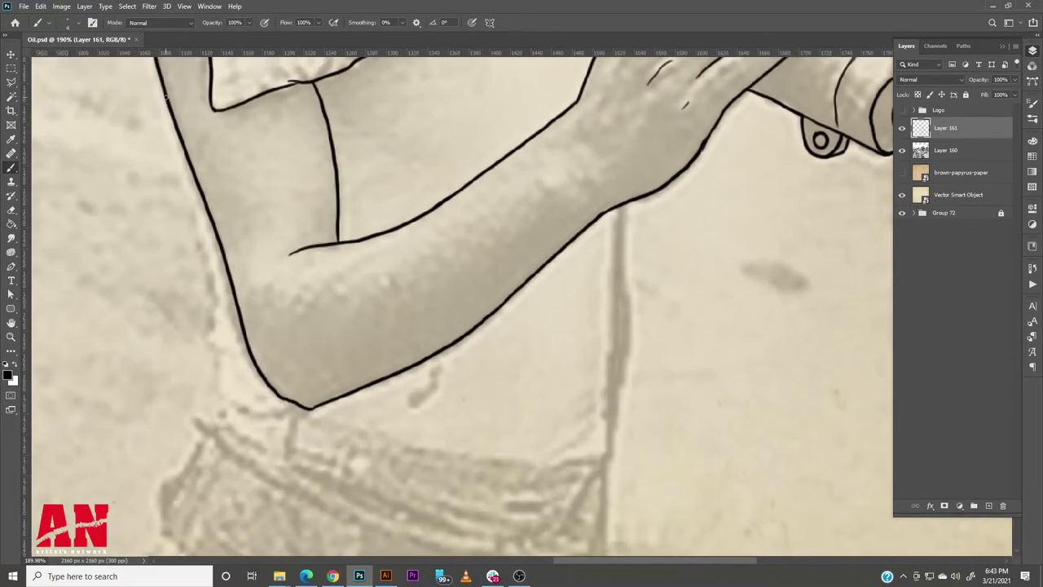
pyautogui.moveTo(171, 106); pyautogui.dragTo(223, 391)
pyautogui.moveTo(222, 389); pyautogui.dragTo(383, 436)
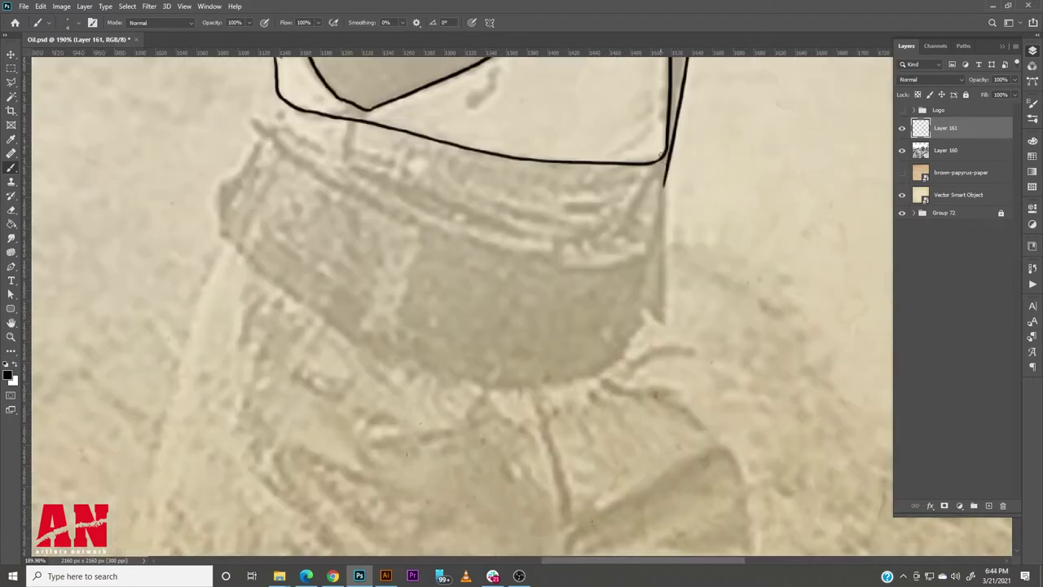
# Outline the shirt waistband, torso side and belt band with its seams and lower edge.
pyautogui.moveTo(662, 160); pyautogui.dragTo(642, 340)
pyautogui.moveTo(282, 97)
pyautogui.mouseDown()
pyautogui.moveTo(277, 127)
pyautogui.moveTo(659, 233)
pyautogui.mouseUp()
pyautogui.moveTo(279, 148); pyautogui.dragTo(659, 244)
pyautogui.moveTo(269, 129); pyautogui.dragTo(643, 338)
pyautogui.moveTo(570, 259); pyautogui.dragTo(549, 387)
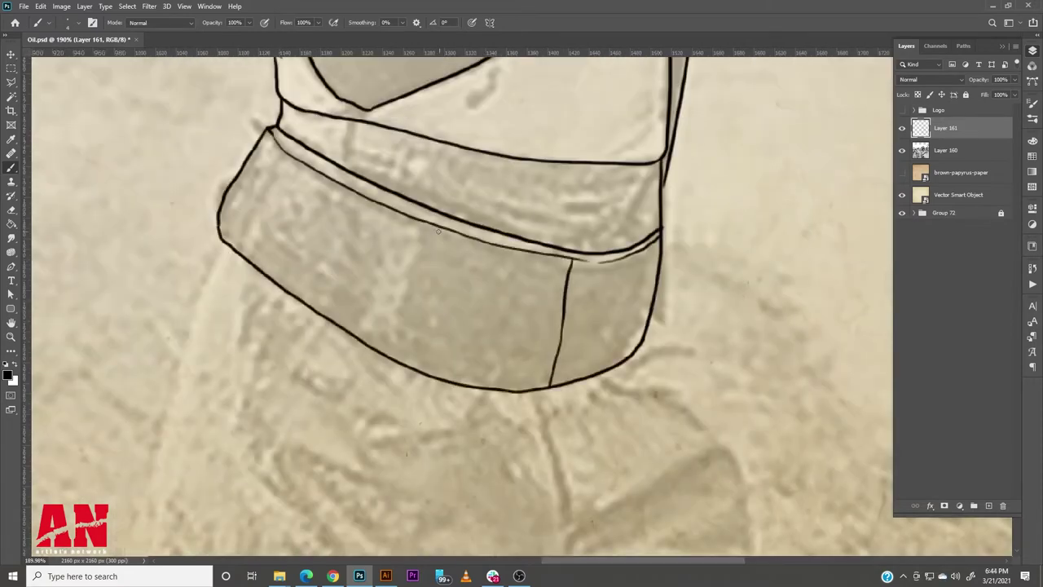
pyautogui.moveTo(424, 224); pyautogui.dragTo(395, 358)
pyautogui.moveTo(285, 155); pyautogui.dragTo(261, 235)
pyautogui.moveTo(489, 269); pyautogui.dragTo(486, 449)
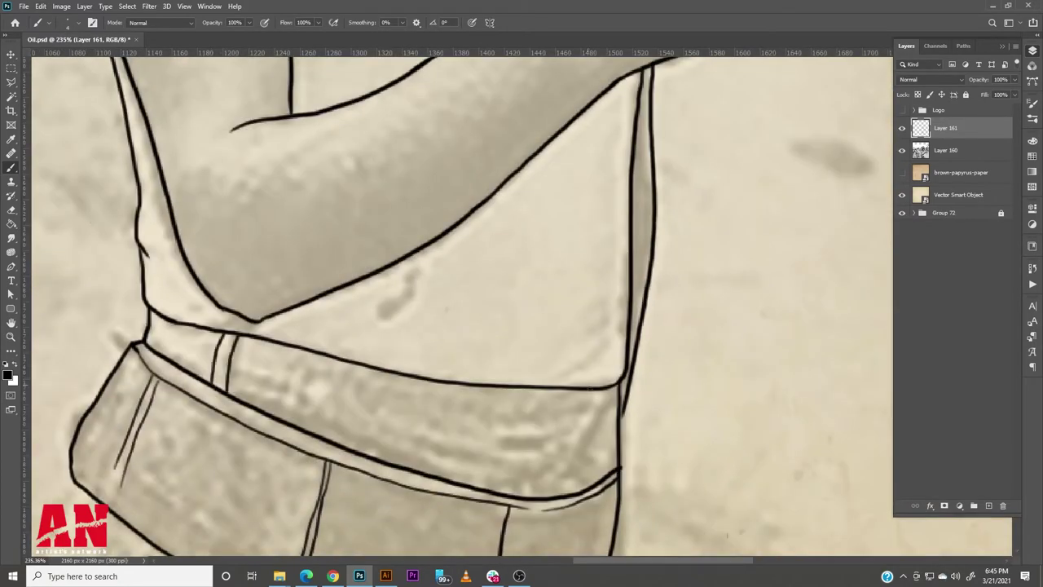
pyautogui.moveTo(228, 395); pyautogui.dragTo(599, 448)
# Draw the belt-loop lines, undoing a stray stroke, and fit the whole image on screen.
pyautogui.moveTo(495, 389); pyautogui.dragTo(489, 450)
pyautogui.moveTo(594, 391); pyautogui.dragTo(599, 447)
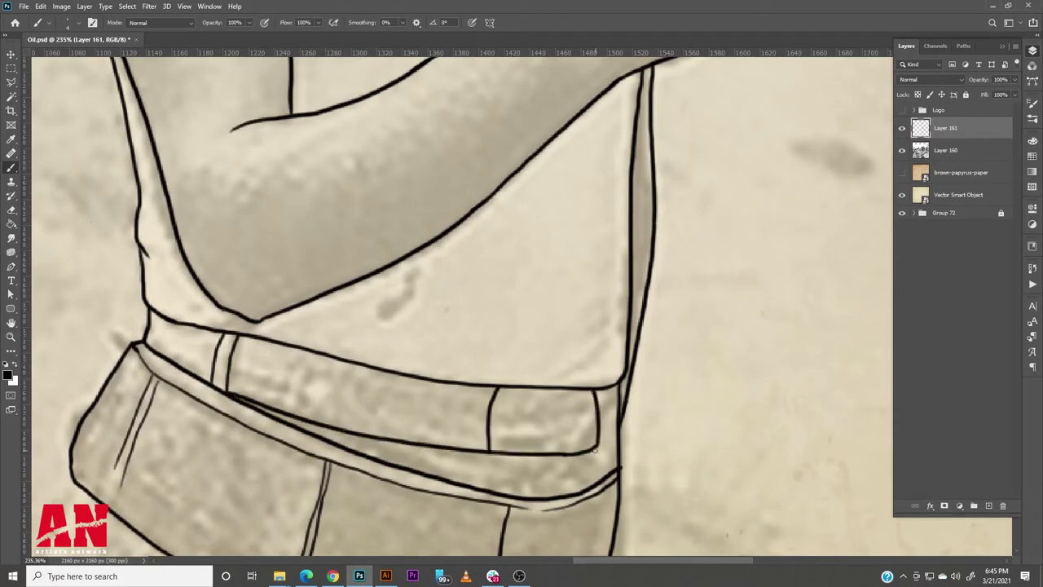
pyautogui.moveTo(401, 376); pyautogui.dragTo(393, 446)
pyautogui.moveTo(495, 388); pyautogui.dragTo(489, 437)
pyautogui.moveTo(530, 404); pyautogui.dragTo(539, 432)
pyautogui.hotkey('ctrl', 'z')
pyautogui.hotkey('ctrl', '0')
# Draw the left and right trouser contours, leg fold lines and crotch lines, then check the full line art.
pyautogui.scroll(3, 361, 419)
pyautogui.moveTo(336, 340); pyautogui.dragTo(308, 492)
pyautogui.moveTo(366, 402); pyautogui.dragTo(431, 475)
pyautogui.moveTo(410, 362); pyautogui.dragTo(458, 418)
pyautogui.moveTo(422, 432); pyautogui.dragTo(485, 482)
pyautogui.moveTo(673, 417); pyautogui.dragTo(699, 492)
pyautogui.moveTo(663, 397); pyautogui.dragTo(692, 461)
pyautogui.moveTo(501, 435); pyautogui.dragTo(558, 471)
pyautogui.hotkey('ctrl', '0')
pyautogui.click(902, 150)
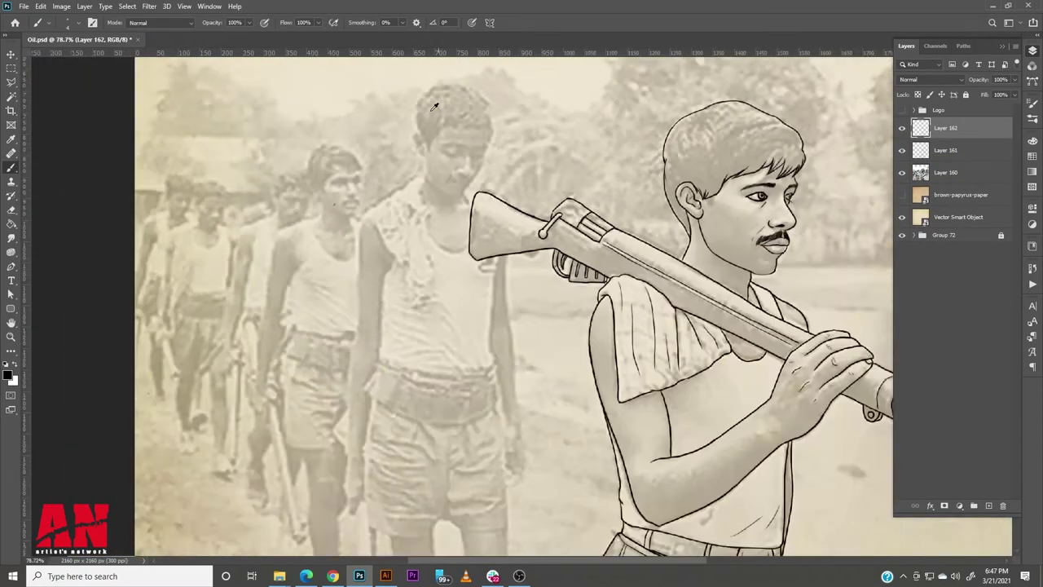
# On a new layer, ink the second boy's hairline, cheek, nose, chin and eye.
pyautogui.scroll(8, 447, 81)
pyautogui.hotkey('ctrl', 'shift', 'alt', 'n')
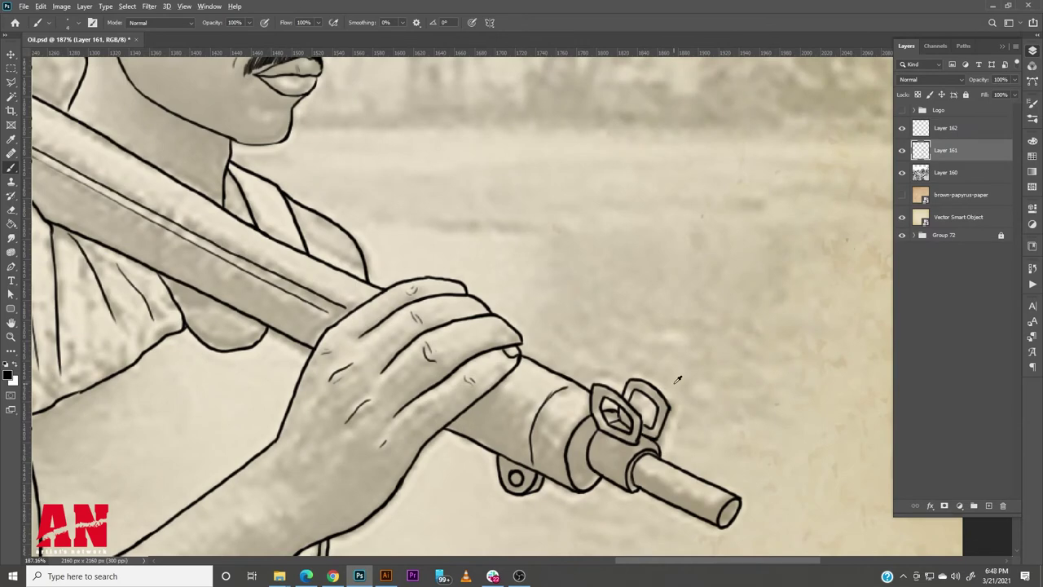
pyautogui.scroll(-3, 665, 389)
pyautogui.scroll(5, 456, 244)
pyautogui.moveTo(353, 339)
pyautogui.mouseDown()
pyautogui.moveTo(403, 237)
pyautogui.moveTo(572, 289)
pyautogui.mouseUp()
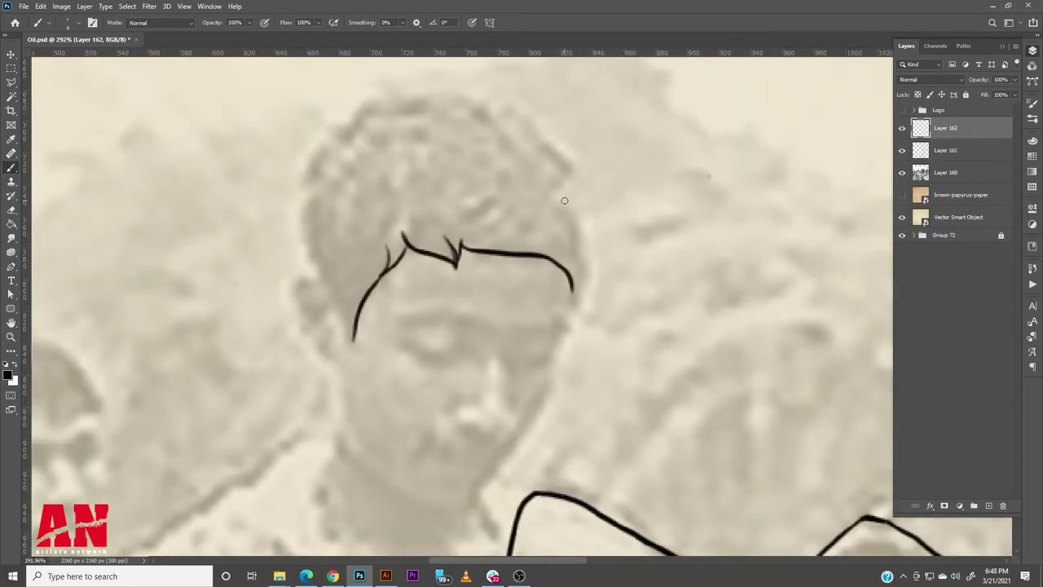
pyautogui.moveTo(574, 326); pyautogui.dragTo(554, 379)
pyautogui.moveTo(511, 340); pyautogui.dragTo(509, 407)
pyautogui.moveTo(458, 410); pyautogui.dragTo(477, 432)
pyautogui.moveTo(404, 349)
pyautogui.mouseDown()
pyautogui.moveTo(460, 352)
pyautogui.moveTo(485, 376)
pyautogui.mouseUp()
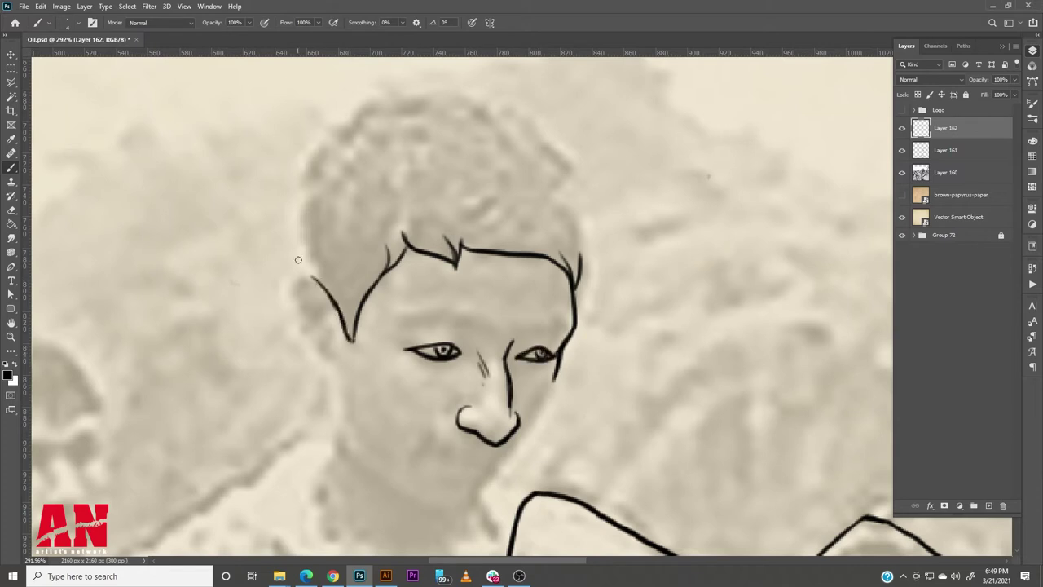
# Draw the second boy's ear, jawline, chin, mouth, lips and hair outline.
pyautogui.moveTo(352, 339); pyautogui.dragTo(334, 350)
pyautogui.moveTo(310, 295); pyautogui.dragTo(327, 334)
pyautogui.moveTo(334, 350)
pyautogui.mouseDown()
pyautogui.moveTo(444, 510)
pyautogui.moveTo(487, 481)
pyautogui.mouseUp()
pyautogui.hotkey('ctrl', 'z')
pyautogui.moveTo(437, 453); pyautogui.dragTo(505, 466)
pyautogui.moveTo(558, 377); pyautogui.dragTo(505, 461)
pyautogui.moveTo(308, 277)
pyautogui.mouseDown()
pyautogui.moveTo(300, 191)
pyautogui.moveTo(580, 244)
pyautogui.mouseUp()
pyautogui.moveTo(314, 470)
pyautogui.mouseDown()
pyautogui.moveTo(442, 449)
pyautogui.moveTo(499, 232)
pyautogui.mouseUp()
# Outline the second boy's neck, collar, shoulder, torso and the towel over the shoulder.
pyautogui.moveTo(505, 155); pyautogui.dragTo(510, 261)
pyautogui.moveTo(513, 358); pyautogui.dragTo(680, 461)
pyautogui.moveTo(571, 424); pyautogui.dragTo(513, 353)
pyautogui.moveTo(399, 513); pyautogui.dragTo(521, 482)
pyautogui.moveTo(452, 180); pyautogui.dragTo(523, 483)
pyautogui.moveTo(399, 173); pyautogui.dragTo(460, 144)
# Add towel folds and extend the torso and arm outlines downward to a hooked end.
pyautogui.scroll(-3, 407, 326)
pyautogui.moveTo(310, 126); pyautogui.dragTo(284, 513)
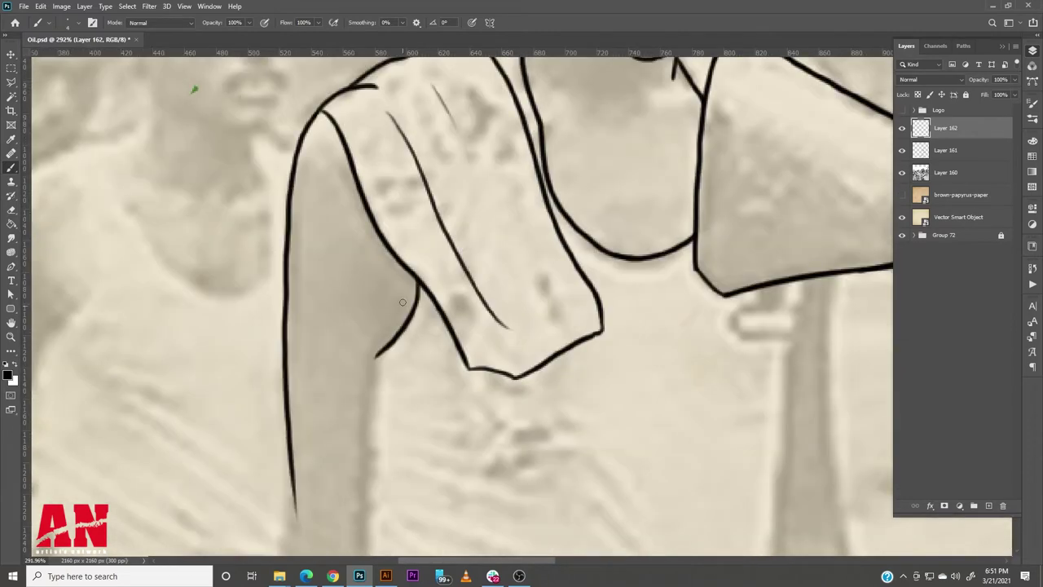
pyautogui.moveTo(391, 277); pyautogui.dragTo(366, 481)
pyautogui.scroll(-2, 362, 222)
pyautogui.moveTo(362, 222); pyautogui.dragTo(351, 326)
pyautogui.moveTo(418, 214); pyautogui.dragTo(413, 360)
pyautogui.scroll(-5, 358, 326)
pyautogui.moveTo(358, 111); pyautogui.dragTo(349, 355)
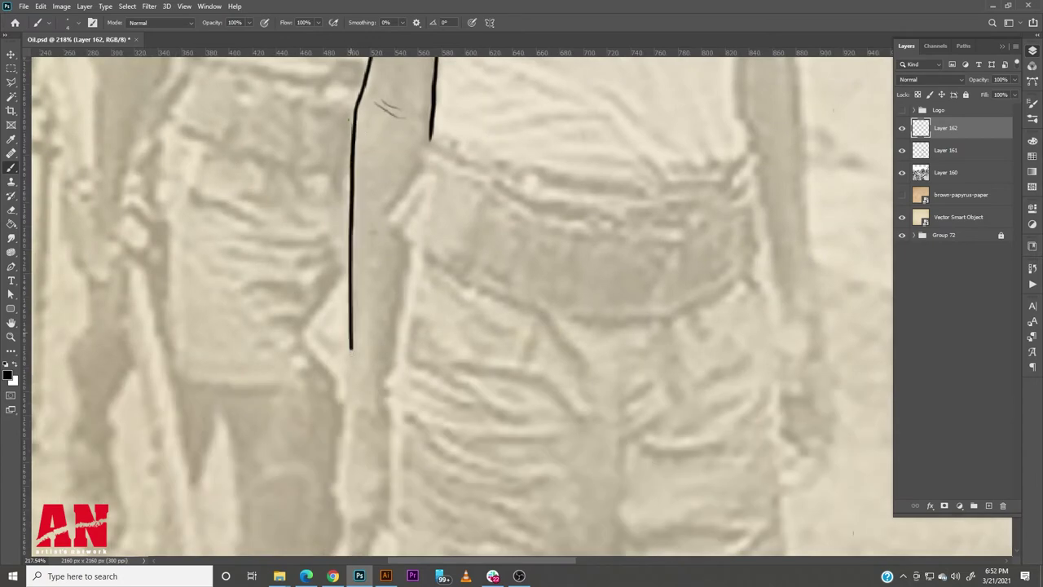
pyautogui.scroll(-3, 432, 332)
pyautogui.moveTo(410, 321); pyautogui.dragTo(435, 379)
pyautogui.scroll(-3, 432, 375)
pyautogui.scroll(-3, 432, 326)
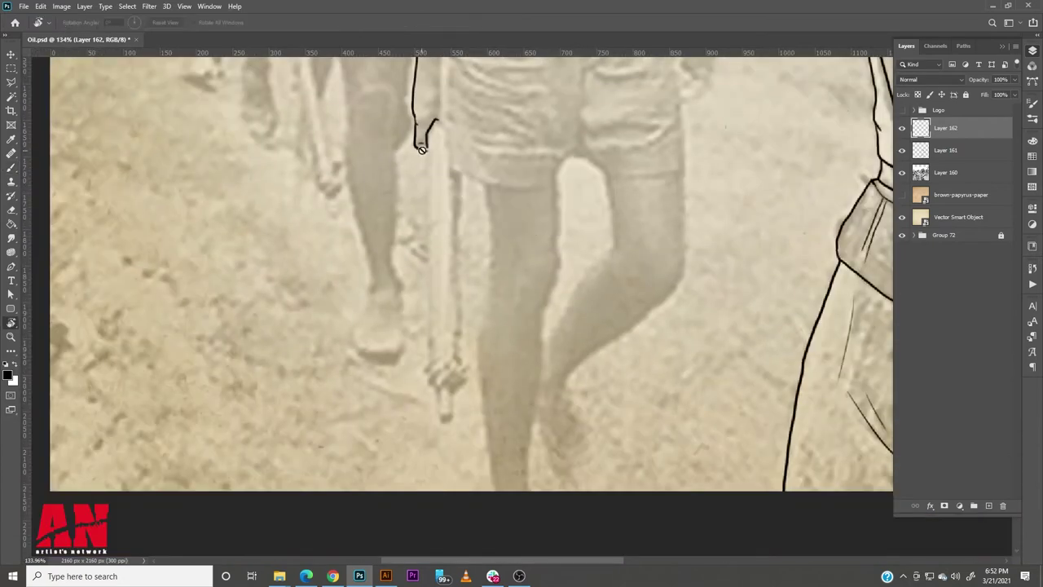
# On a new layer, ink the hanging rifle's two edges, its muzzle and the hand.
pyautogui.hotkey('ctrl', 'shift', 'alt', 'n')
pyautogui.moveTo(425, 132); pyautogui.dragTo(431, 362)
pyautogui.moveTo(458, 169); pyautogui.dragTo(461, 364)
pyautogui.scroll(5, 444, 370)
pyautogui.moveTo(407, 342)
pyautogui.mouseDown()
pyautogui.moveTo(475, 347)
pyautogui.moveTo(452, 358)
pyautogui.moveTo(453, 471)
pyautogui.mouseUp()
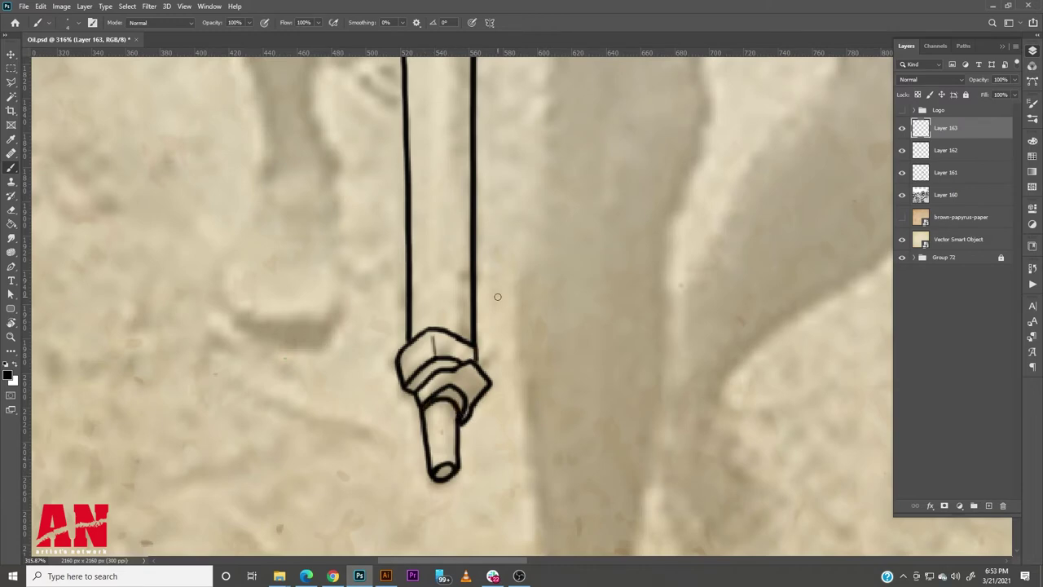
pyautogui.scroll(-5, 497, 296)
pyautogui.scroll(3, 521, 244)
pyautogui.scroll(3, 522, 204)
# Draw the shorts waistband with its divider lines and outline the pocket.
pyautogui.moveTo(350, 138)
pyautogui.mouseDown()
pyautogui.moveTo(647, 162)
pyautogui.moveTo(716, 129)
pyautogui.mouseUp()
pyautogui.moveTo(350, 141); pyautogui.dragTo(566, 180)
pyautogui.moveTo(715, 135); pyautogui.dragTo(725, 224)
pyautogui.moveTo(350, 143); pyautogui.dragTo(382, 243)
pyautogui.moveTo(414, 167); pyautogui.dragTo(518, 294)
pyautogui.moveTo(472, 194); pyautogui.dragTo(453, 281)
pyautogui.moveTo(640, 182); pyautogui.dragTo(634, 235)
pyautogui.moveTo(518, 293); pyautogui.dragTo(723, 220)
pyautogui.hscroll(-2, 489, 325)
pyautogui.scroll(-3, 488, 325)
pyautogui.scroll(-2, 456, 367)
# Ink the arm edge, the shorts' sides and hem, and the front fly strip.
pyautogui.moveTo(457, 181)
pyautogui.mouseDown()
pyautogui.moveTo(440, 298)
pyautogui.moveTo(624, 471)
pyautogui.mouseUp()
pyautogui.moveTo(629, 241)
pyautogui.mouseDown()
pyautogui.moveTo(659, 238)
pyautogui.moveTo(628, 471)
pyautogui.mouseUp()
pyautogui.moveTo(745, 184); pyautogui.dragTo(772, 469)
pyautogui.moveTo(627, 466)
pyautogui.mouseDown()
pyautogui.moveTo(669, 484)
pyautogui.moveTo(773, 468)
pyautogui.mouseUp()
pyautogui.moveTo(662, 324); pyautogui.dragTo(715, 355)
pyautogui.scroll(-2, 589, 356)
pyautogui.scroll(-4, 589, 356)
# Draw the legs, extending their outlines downward with upper-leg and calf contours.
pyautogui.moveTo(432, 97); pyautogui.dragTo(440, 241)
pyautogui.moveTo(484, 200); pyautogui.dragTo(480, 238)
pyautogui.moveTo(533, 210); pyautogui.dragTo(492, 505)
pyautogui.moveTo(439, 238); pyautogui.dragTo(445, 505)
pyautogui.moveTo(489, 326); pyautogui.dragTo(398, 338)
pyautogui.moveTo(501, 99)
pyautogui.mouseDown()
pyautogui.moveTo(513, 212)
pyautogui.moveTo(419, 334)
pyautogui.mouseUp()
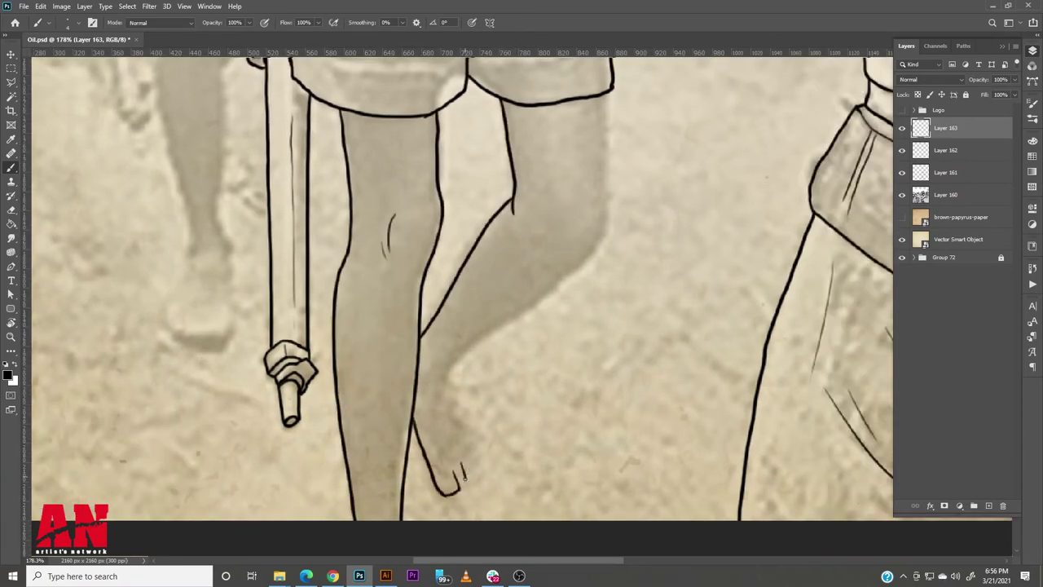
pyautogui.scroll(-3, 608, 161)
pyautogui.scroll(-2, 521, 293)
pyautogui.scroll(5, 456, 204)
pyautogui.scroll(2, 435, 150)
pyautogui.scroll(-3, 435, 150)
# Draw the hand contour and thumb, then rework and erase stray finger strokes.
pyautogui.moveTo(478, 114); pyautogui.dragTo(509, 355)
pyautogui.moveTo(475, 334)
pyautogui.mouseDown()
pyautogui.moveTo(482, 353)
pyautogui.moveTo(460, 454)
pyautogui.mouseUp()
pyautogui.moveTo(488, 424); pyautogui.dragTo(461, 447)
pyautogui.moveTo(455, 411); pyautogui.dragTo(464, 423)
pyautogui.moveTo(466, 380); pyautogui.dragTo(481, 399)
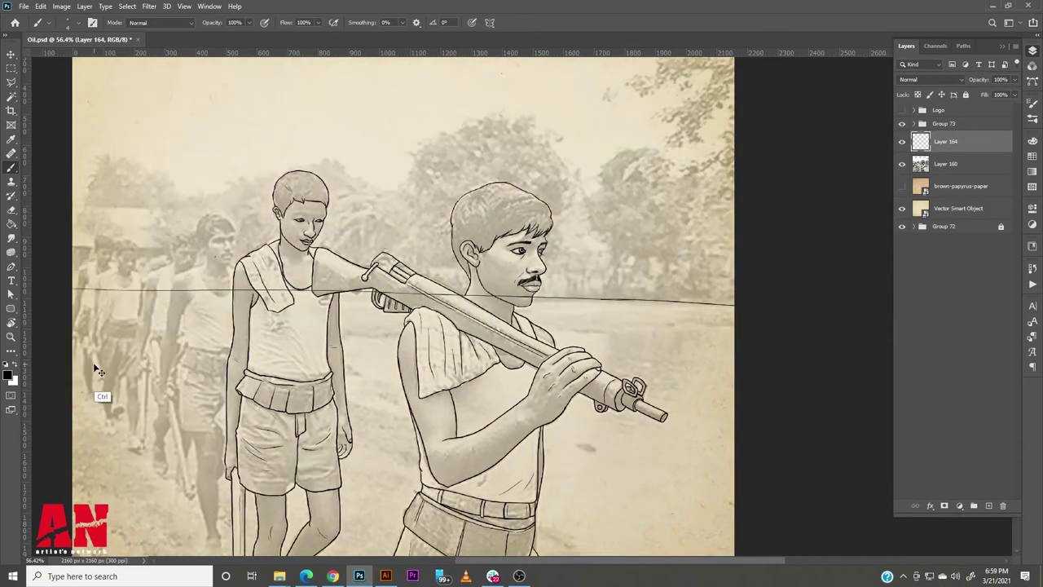
# Add a new layer for the background trees and horizon line.
pyautogui.click(988, 505)
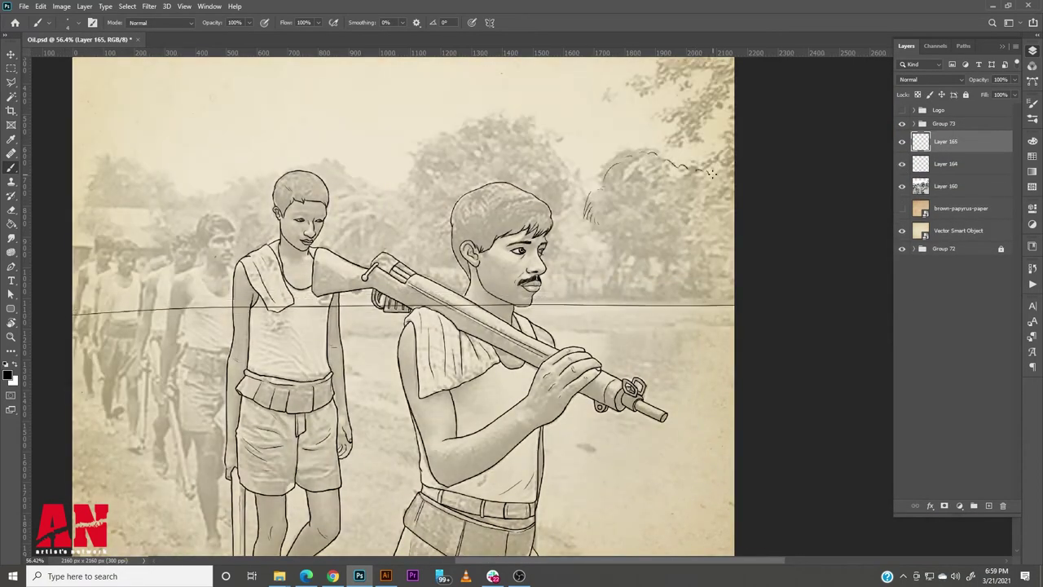
pyautogui.scroll(2, 622, 243)
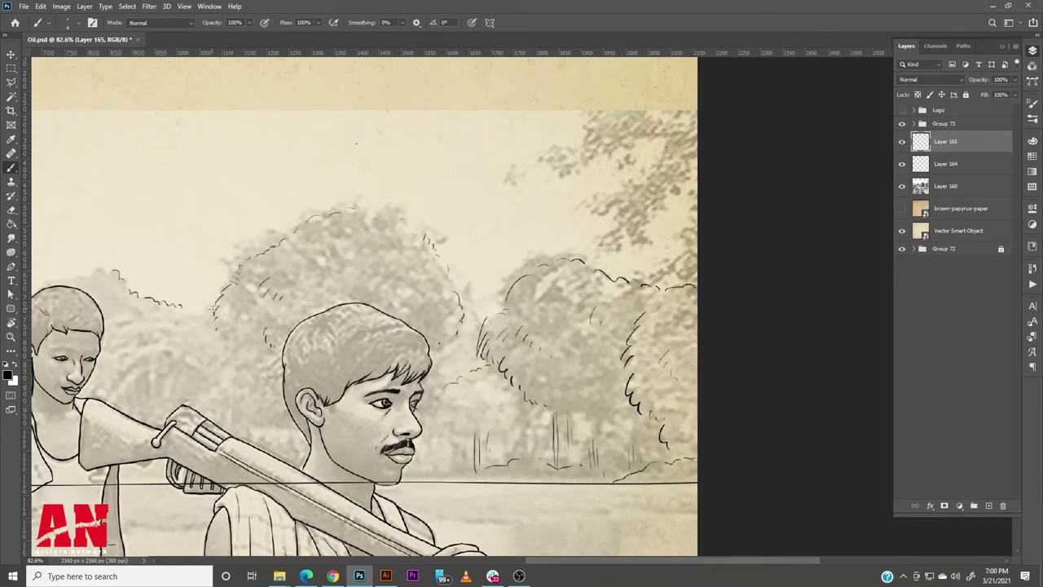
pyautogui.moveTo(355, 143); pyautogui.dragTo(847, 147)
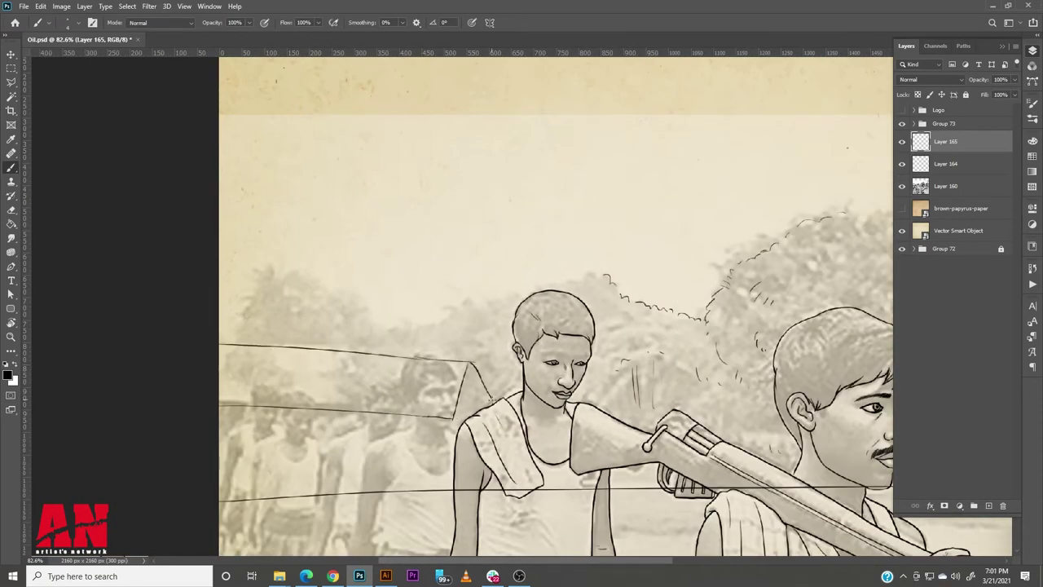
# Draw the straight top and vertical edges of the shed roof.
pyautogui.keyDown('shift'); pyautogui.click(449, 459); pyautogui.keyUp('shift')
pyautogui.keyDown('shift'); pyautogui.click(447, 423); pyautogui.keyUp('shift')
pyautogui.scroll(-5, 649, 385)
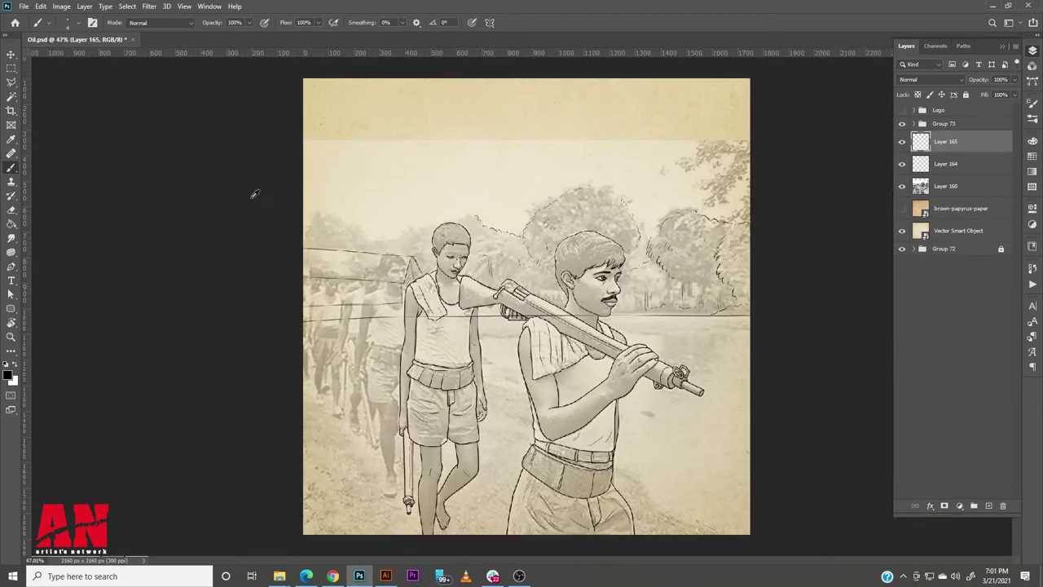
pyautogui.scroll(4, 82, 442)
pyautogui.scroll(4, 472, 326)
pyautogui.press('l')
pyautogui.moveTo(901, 141); pyautogui.dragTo(902, 232)
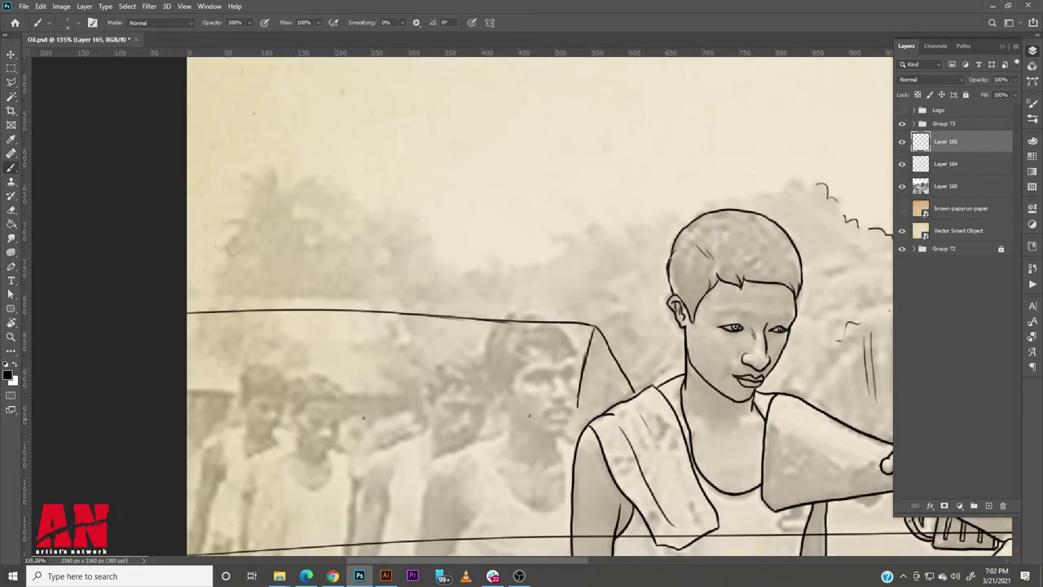
# Draw the shed's top and lower roof lines and hatch the roof diagonally.
pyautogui.keyDown('shift'); pyautogui.click(575, 415); pyautogui.keyUp('shift')
pyautogui.keyDown('shift'); pyautogui.click(568, 507); pyautogui.keyUp('shift')
pyautogui.moveTo(289, 322); pyautogui.dragTo(241, 408)
pyautogui.moveTo(355, 326); pyautogui.dragTo(308, 404)
pyautogui.moveTo(560, 333); pyautogui.dragTo(528, 403)
pyautogui.moveTo(227, 431); pyautogui.dragTo(228, 471)
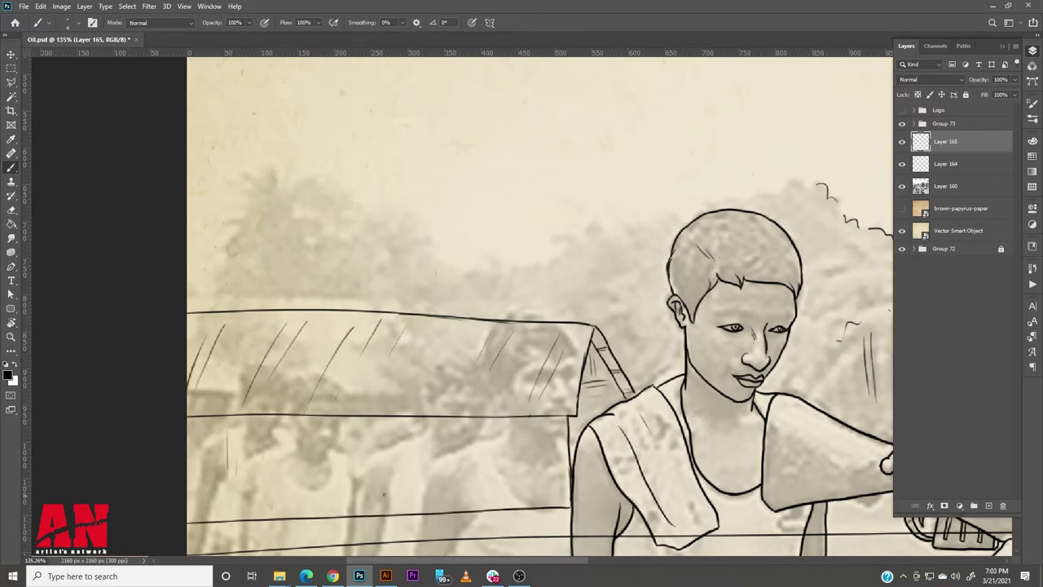
# Cross the shed door with an X and add a dark stroke on the right boy's arm.
pyautogui.moveTo(356, 439); pyautogui.dragTo(406, 508)
pyautogui.moveTo(359, 510); pyautogui.dragTo(401, 436)
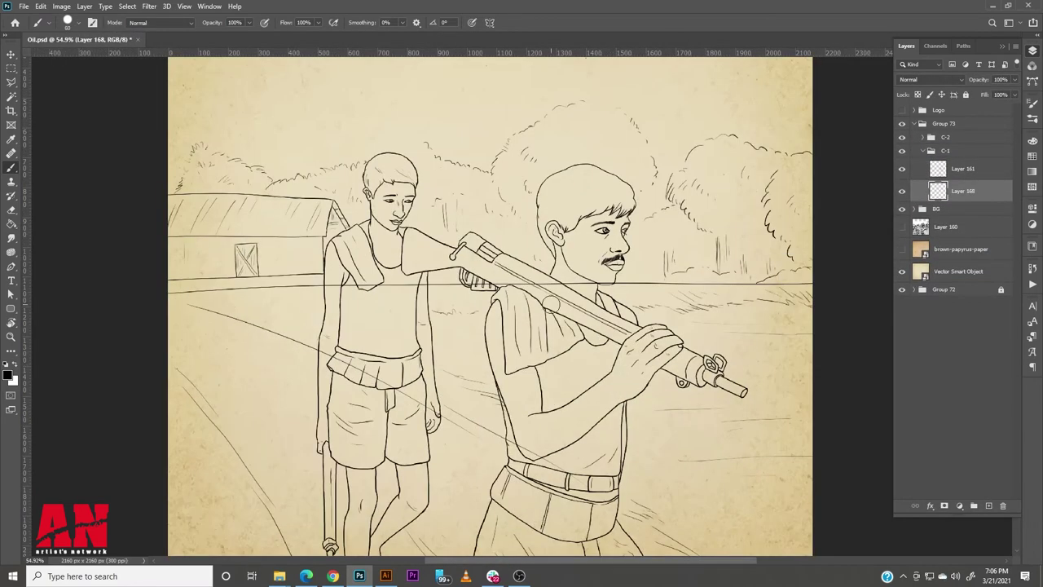
pyautogui.moveTo(543, 411); pyautogui.dragTo(545, 362)
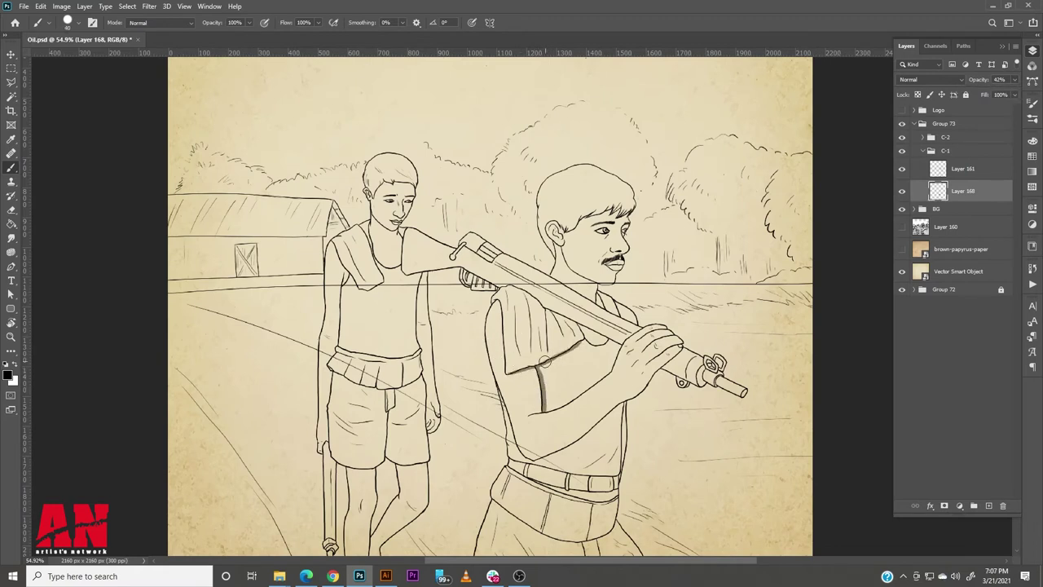
# Shade the right boy's shirt edge, shoulder, sleeve and belt with dark strokes.
pyautogui.moveTo(512, 434); pyautogui.dragTo(665, 359)
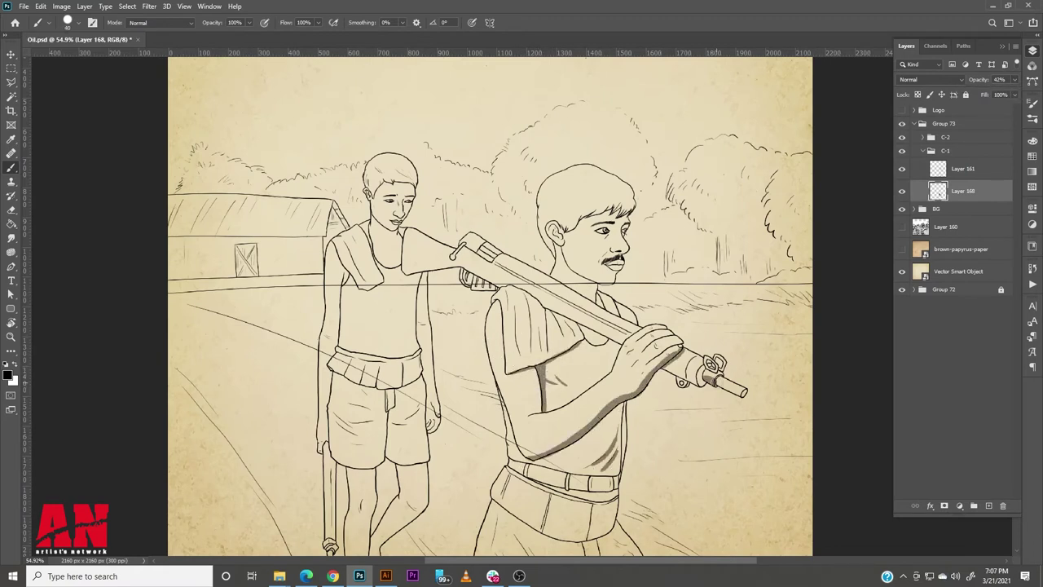
pyautogui.moveTo(510, 301)
pyautogui.mouseDown()
pyautogui.moveTo(580, 330)
pyautogui.moveTo(453, 256)
pyautogui.moveTo(588, 319)
pyautogui.mouseUp()
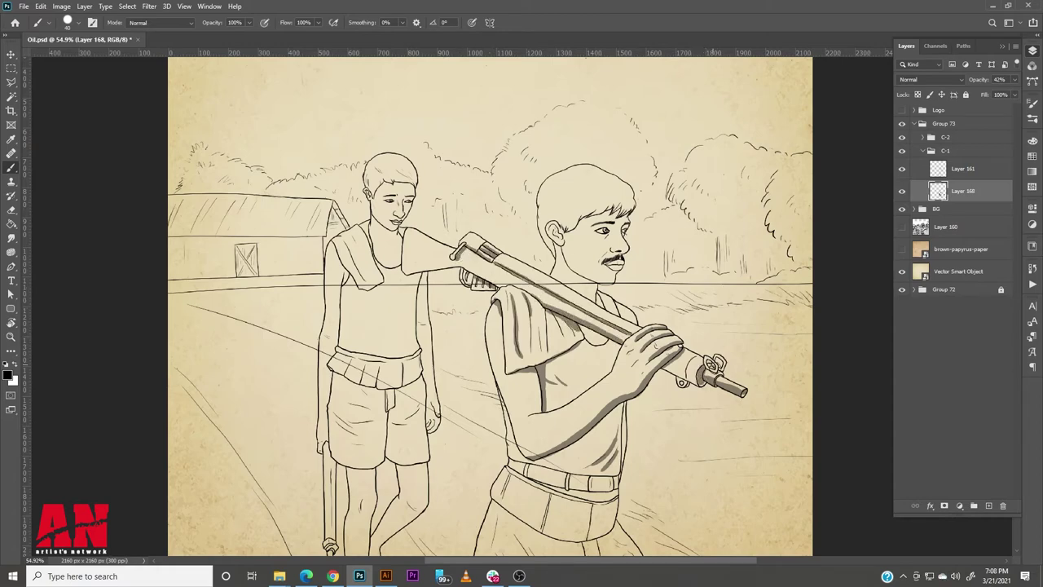
pyautogui.moveTo(532, 461)
pyautogui.mouseDown()
pyautogui.moveTo(625, 404)
pyautogui.moveTo(618, 491)
pyautogui.mouseUp()
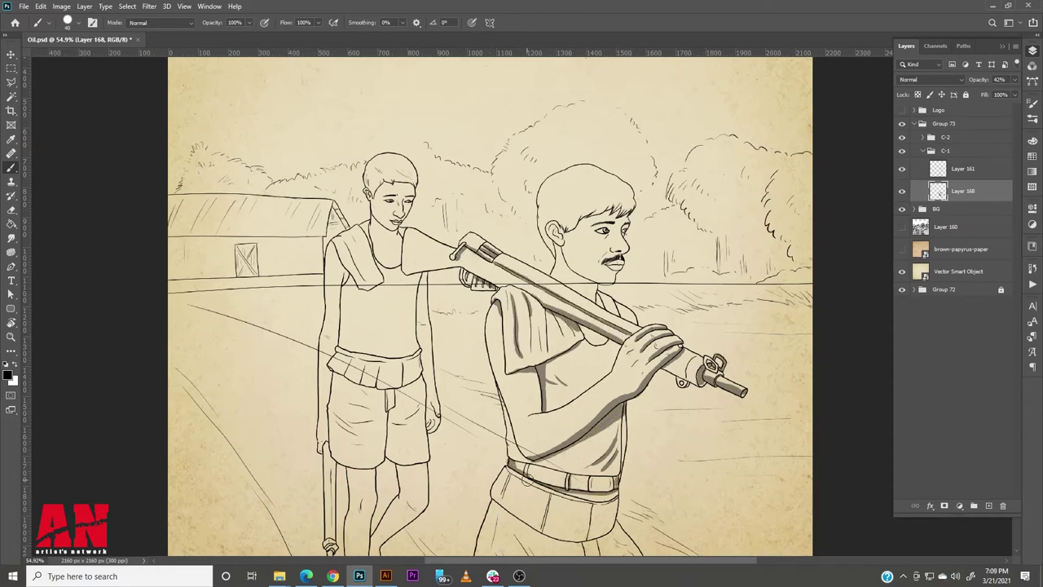
pyautogui.moveTo(524, 477); pyautogui.dragTo(414, 337)
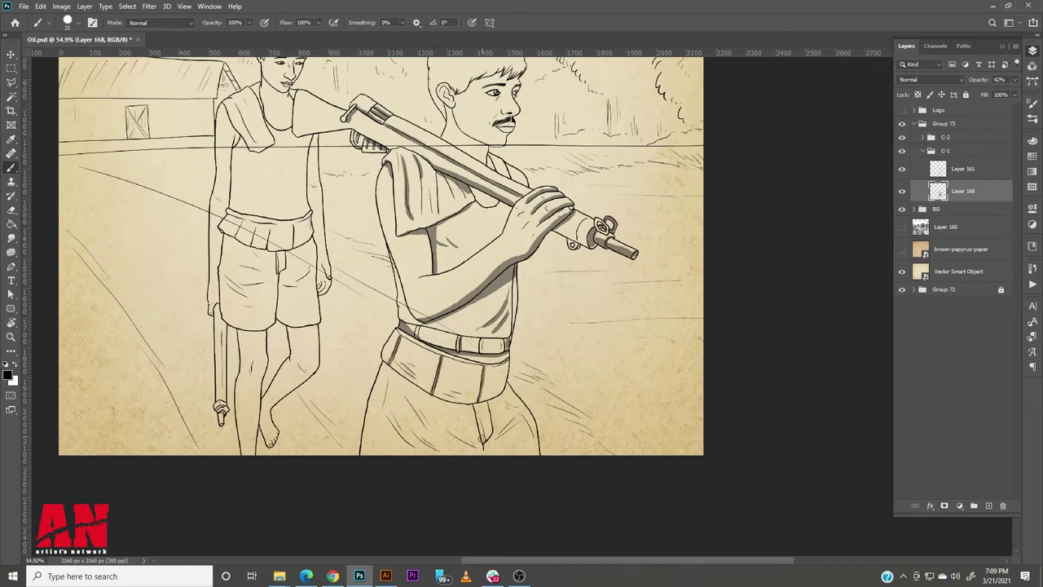
pyautogui.moveTo(391, 371); pyautogui.dragTo(475, 405)
pyautogui.moveTo(510, 339); pyautogui.dragTo(437, 506)
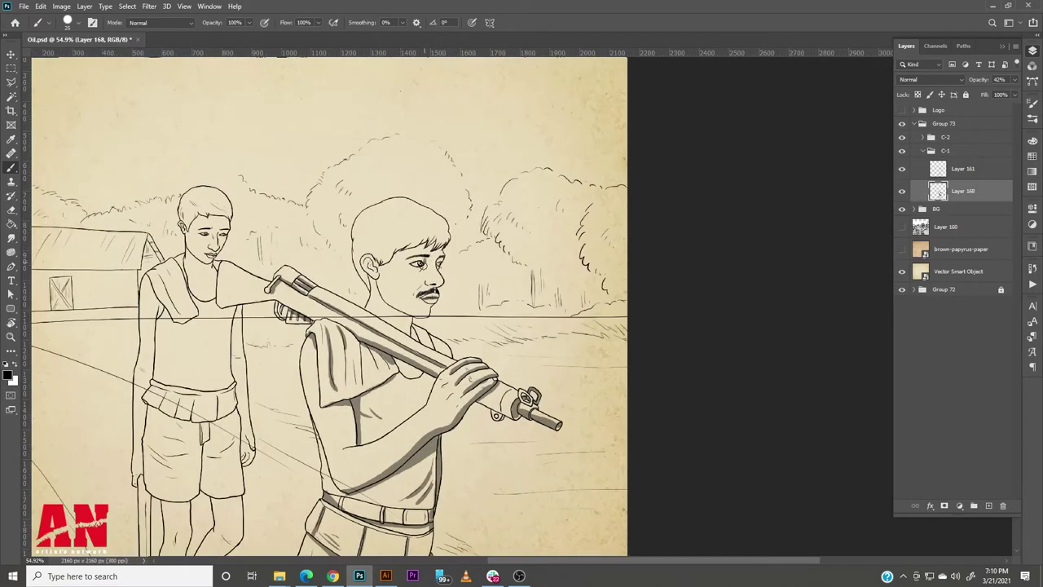
# Fill the right boy's hair with dark shading and strands, then move to Layer 169.
pyautogui.moveTo(363, 214); pyautogui.dragTo(359, 273)
pyautogui.moveTo(428, 204)
pyautogui.mouseDown()
pyautogui.moveTo(383, 253)
pyautogui.moveTo(375, 210)
pyautogui.mouseUp()
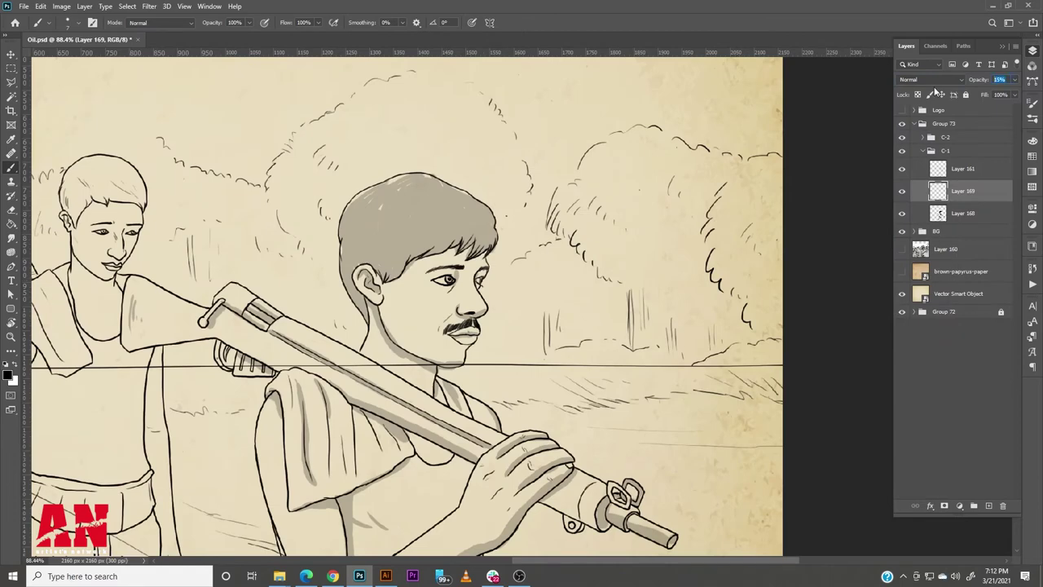
pyautogui.moveTo(423, 219); pyautogui.dragTo(349, 278)
pyautogui.moveTo(405, 249); pyautogui.dragTo(356, 215)
pyautogui.moveTo(399, 236); pyautogui.dragTo(385, 199)
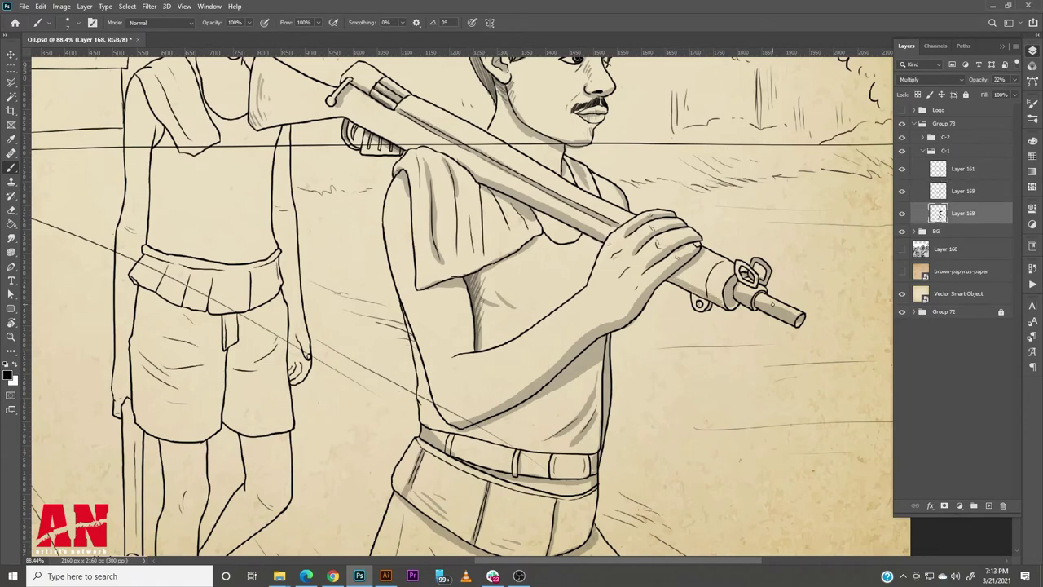
pyautogui.hotkey('alt', ']')
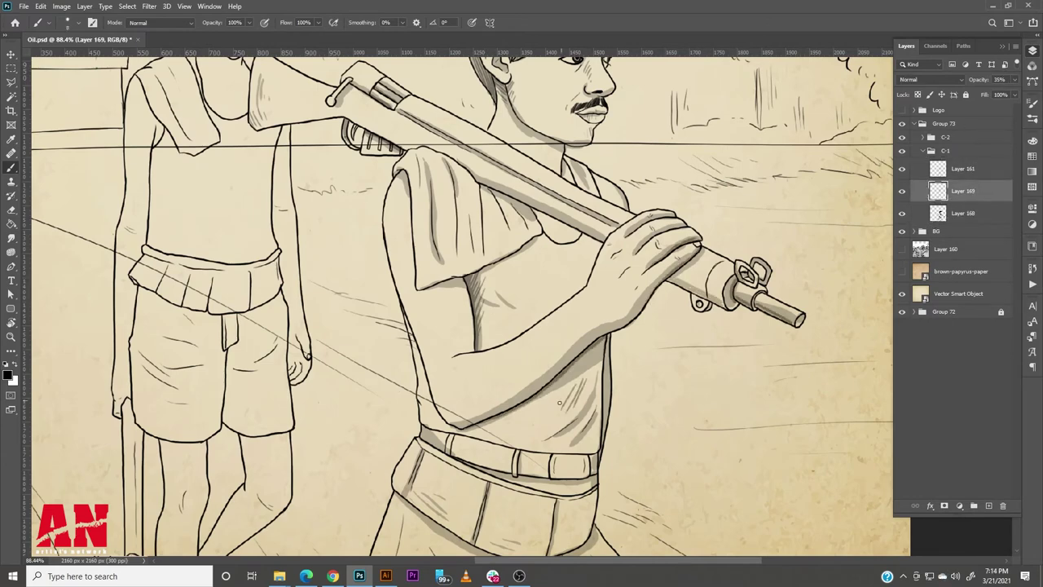
pyautogui.scroll(-3, 451, 505)
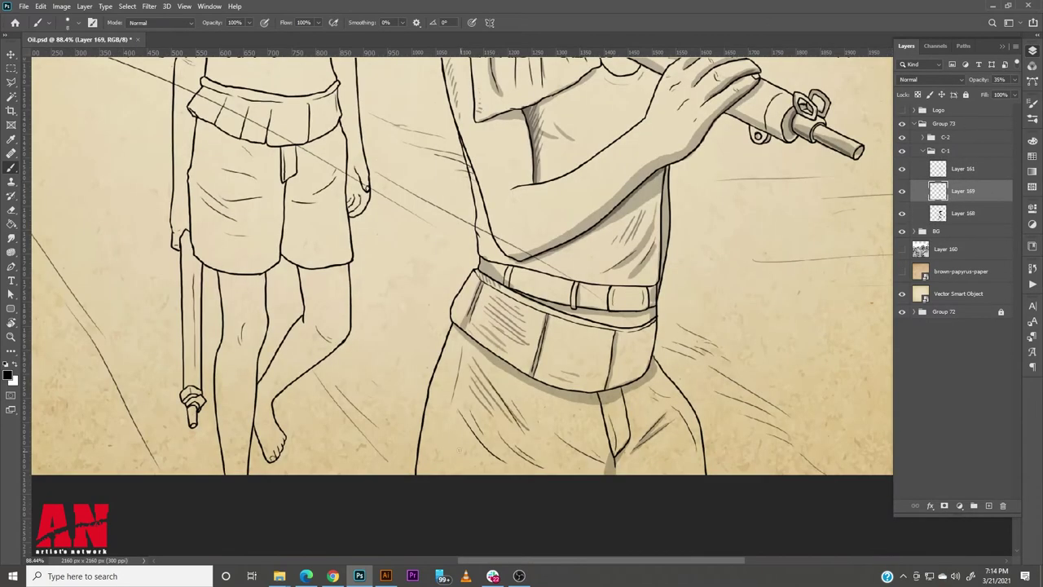
pyautogui.hotkey('ctrl', '0')
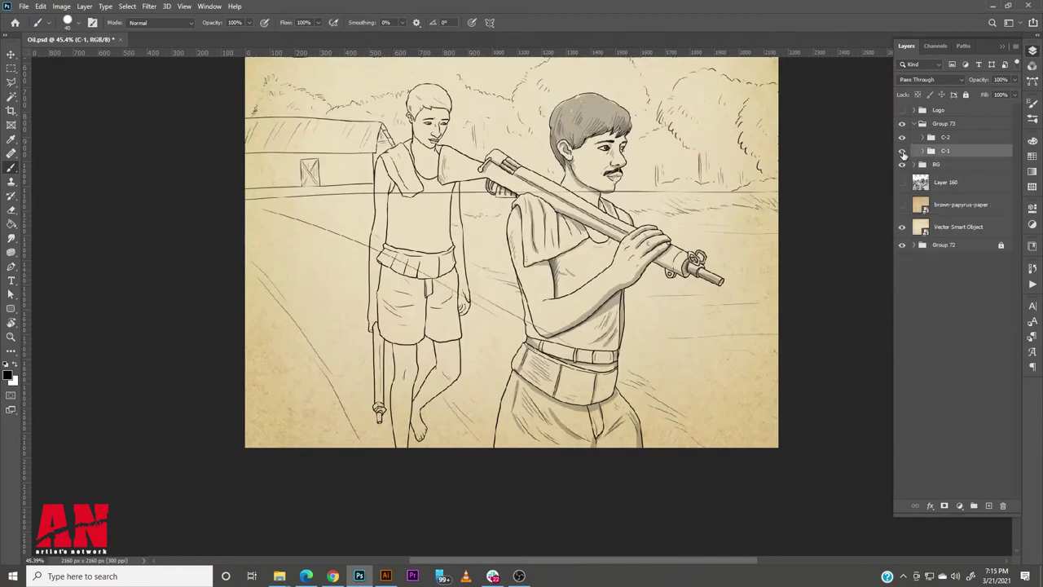
# On Layer 170, shade the left boy's side and hair in gray.
pyautogui.hotkey('alt', ']')
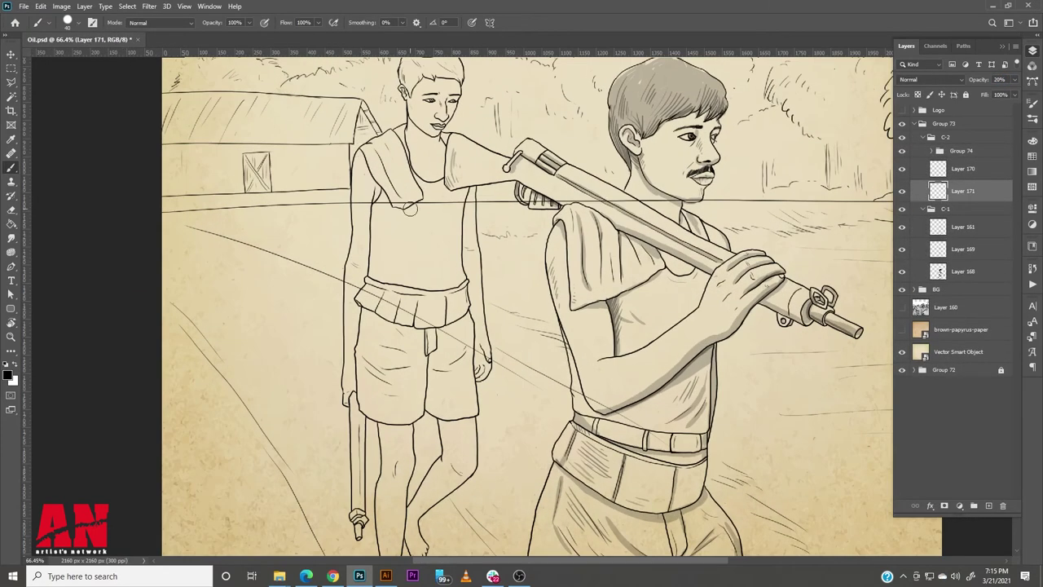
pyautogui.moveTo(374, 155)
pyautogui.mouseDown()
pyautogui.moveTo(359, 412)
pyautogui.moveTo(369, 519)
pyautogui.mouseUp()
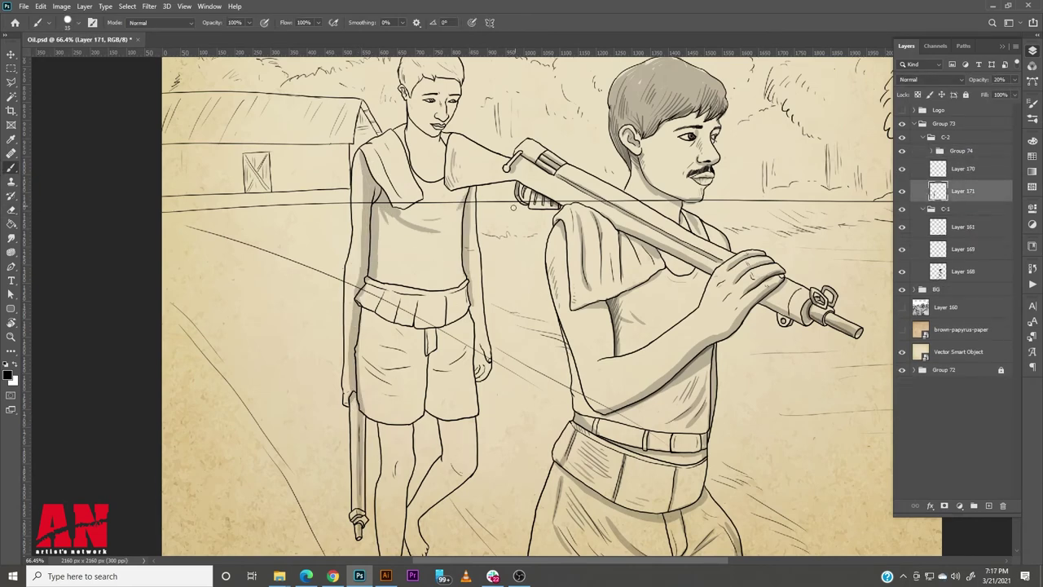
pyautogui.moveTo(514, 207); pyautogui.dragTo(491, 277)
pyautogui.moveTo(393, 147); pyautogui.dragTo(411, 132)
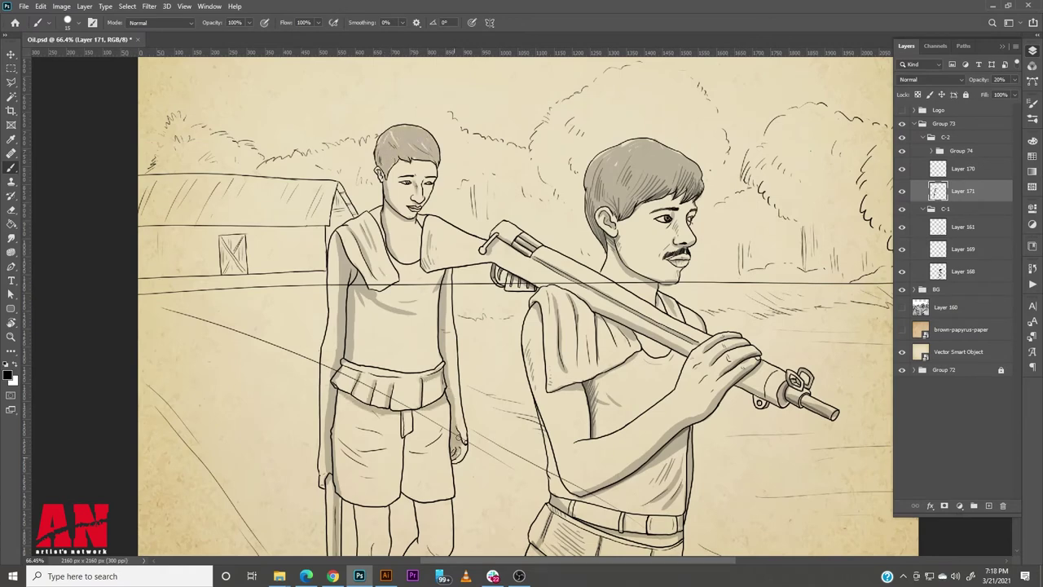
pyautogui.moveTo(393, 429); pyautogui.dragTo(374, 257)
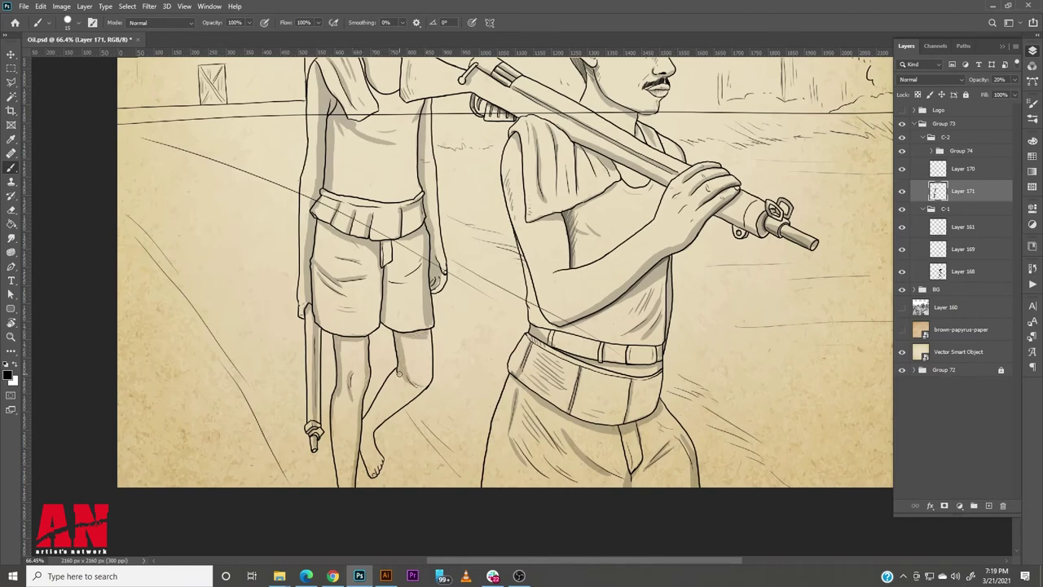
# Refit the canvas, return to Layer 170 and navigate to the left boy's shorts and legs.
pyautogui.hotkey('ctrl', '0')
pyautogui.hotkey('alt', ']')
pyautogui.scroll(3, 436, 82)
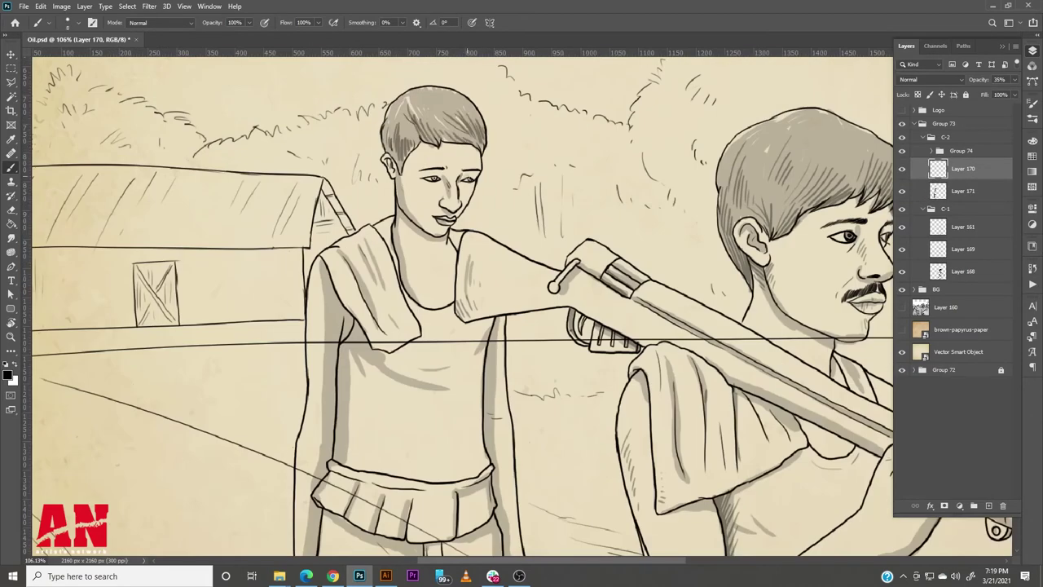
pyautogui.scroll(-3, 483, 361)
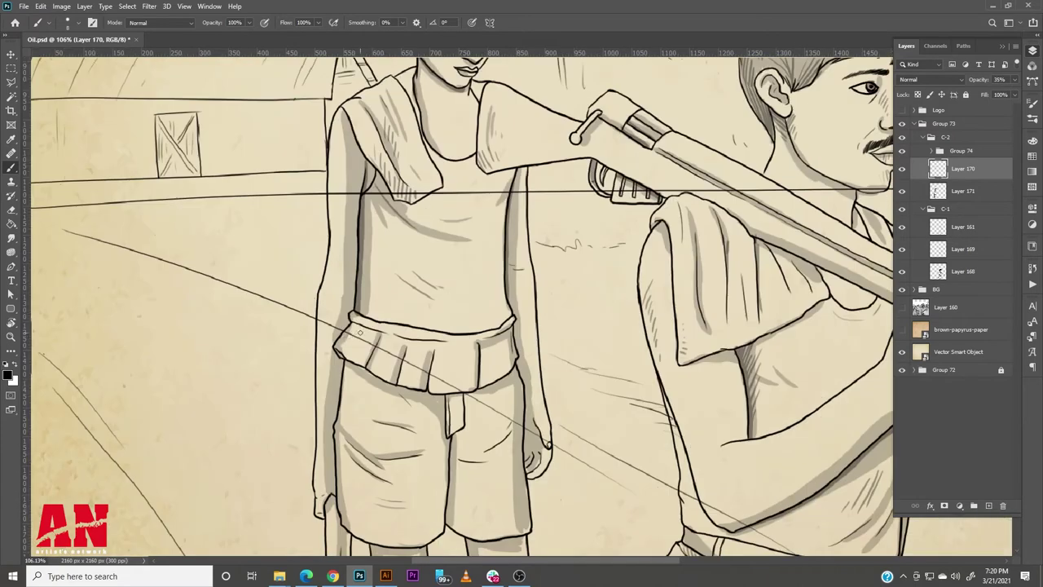
pyautogui.scroll(-3, 449, 440)
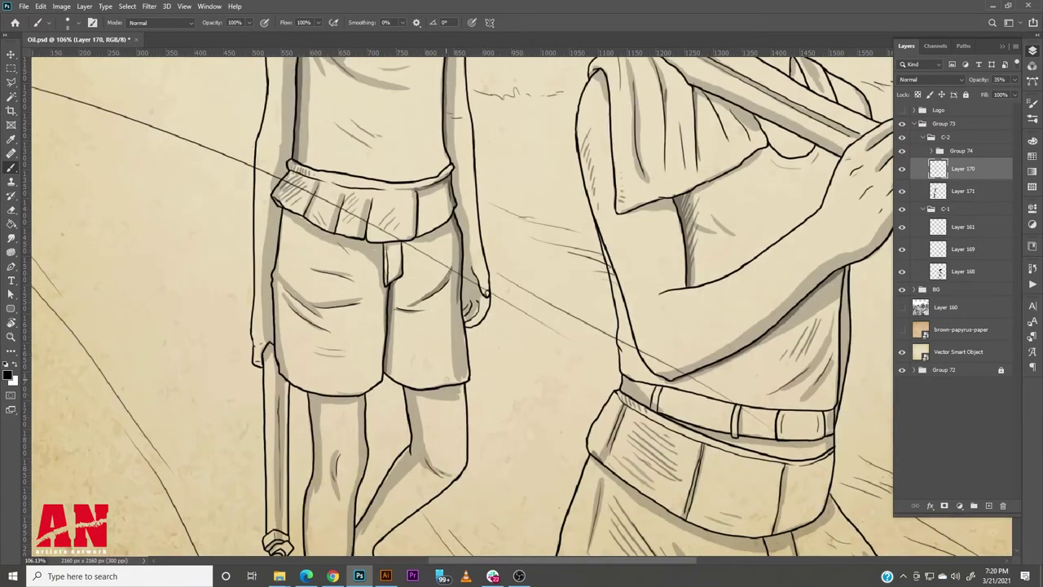
pyautogui.scroll(-4, 392, 256)
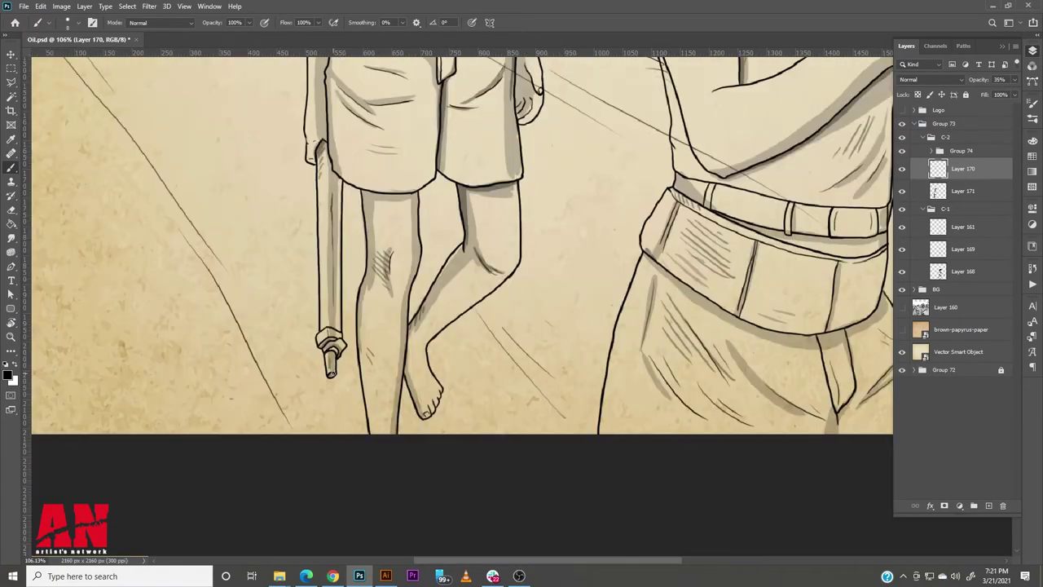
pyautogui.scroll(5, 457, 244)
pyautogui.scroll(-3, 456, 244)
pyautogui.scroll(-3, 440, 215)
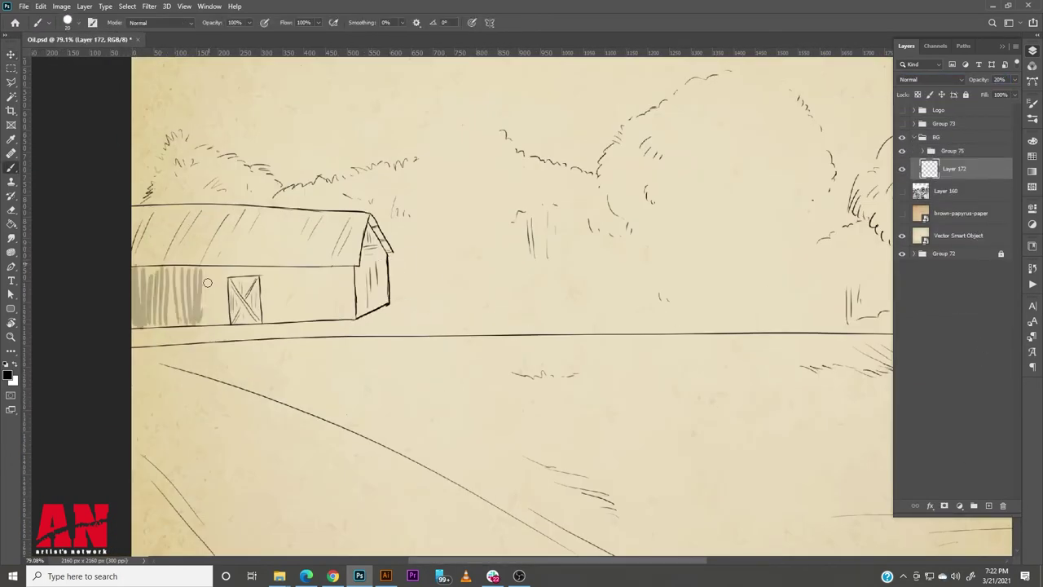
# Hatch gray shading over the barn wall, tree canopies and ground along the horizon.
pyautogui.moveTo(255, 318); pyautogui.dragTo(351, 313)
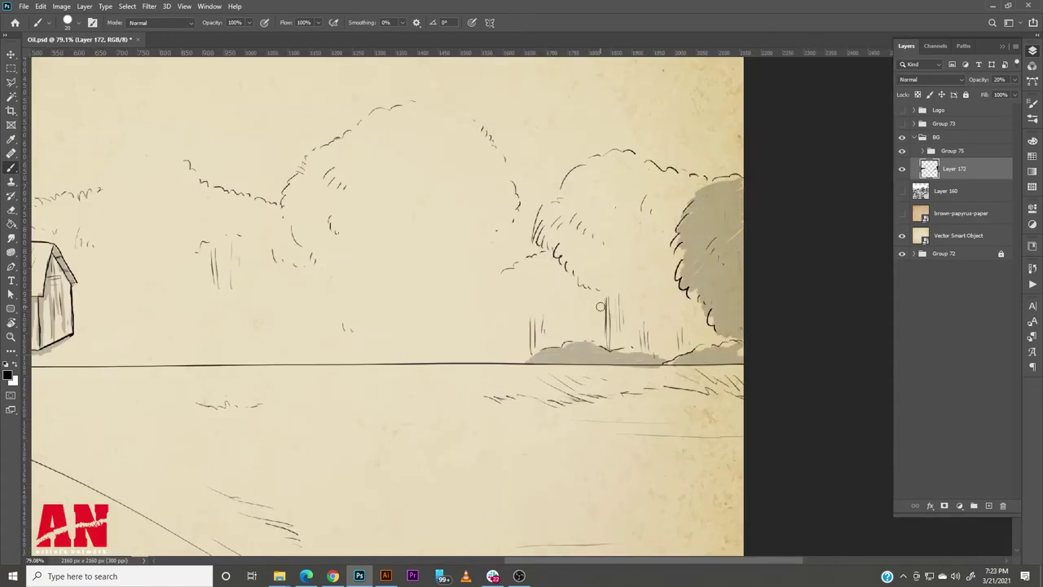
pyautogui.moveTo(571, 191); pyautogui.dragTo(620, 246)
pyautogui.moveTo(488, 197)
pyautogui.mouseDown()
pyautogui.moveTo(407, 342)
pyautogui.moveTo(530, 268)
pyautogui.moveTo(570, 326)
pyautogui.moveTo(393, 349)
pyautogui.mouseUp()
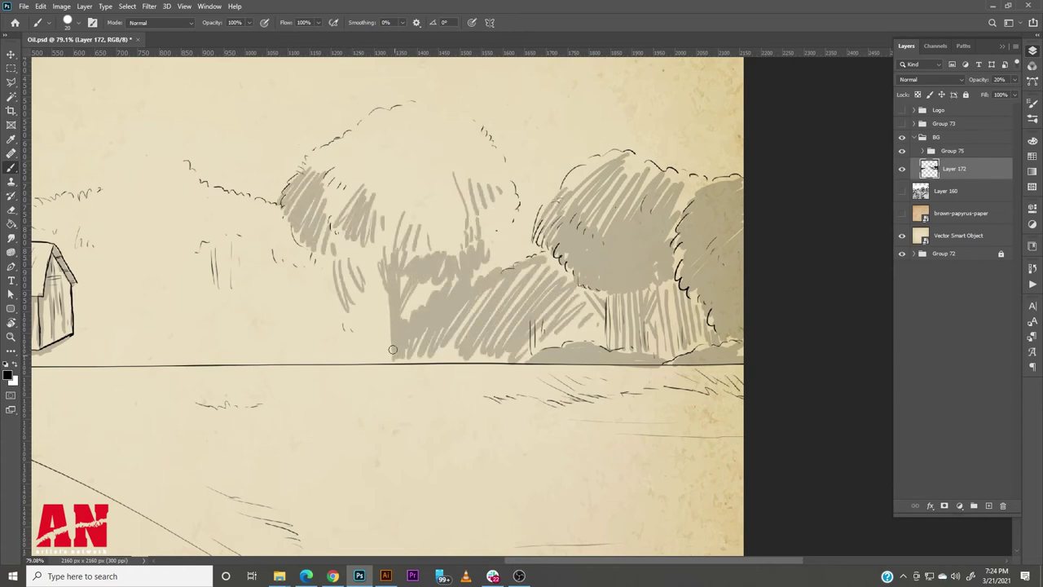
pyautogui.moveTo(734, 376); pyautogui.dragTo(196, 407)
pyautogui.moveTo(236, 314); pyautogui.dragTo(456, 324)
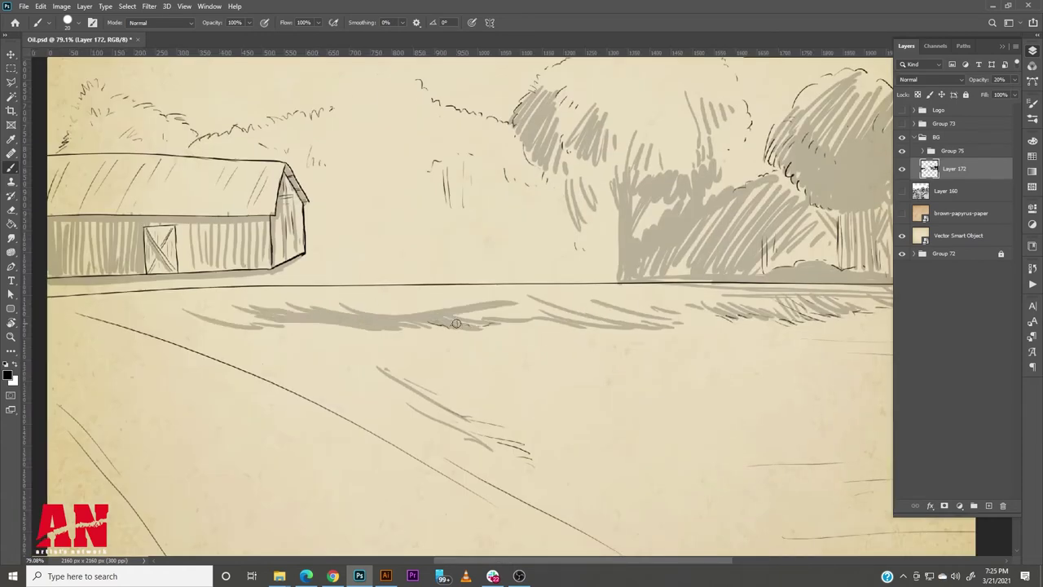
# Hatch the road, right-side ground and trees further, then add a new layer.
pyautogui.moveTo(259, 324); pyautogui.dragTo(481, 423)
pyautogui.moveTo(366, 391)
pyautogui.mouseDown()
pyautogui.moveTo(595, 438)
pyautogui.moveTo(446, 204)
pyautogui.mouseUp()
pyautogui.moveTo(489, 175); pyautogui.dragTo(807, 140)
pyautogui.scroll(-3, 789, 249)
pyautogui.moveTo(350, 122); pyautogui.dragTo(392, 326)
pyautogui.moveTo(269, 261); pyautogui.dragTo(435, 220)
pyautogui.moveTo(403, 260); pyautogui.dragTo(456, 232)
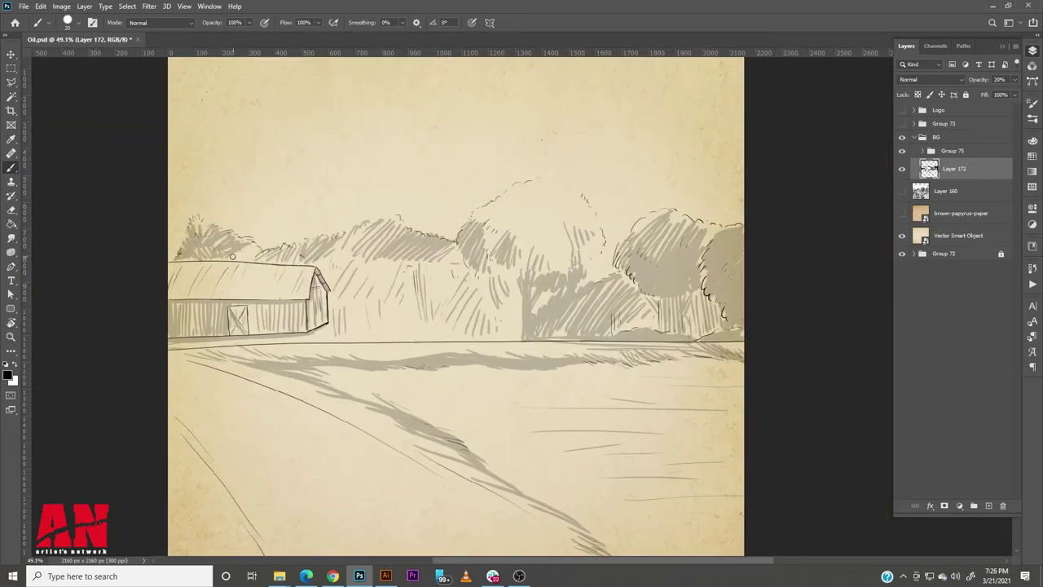
pyautogui.hotkey('ctrl', 'shift', 'alt', 'n')
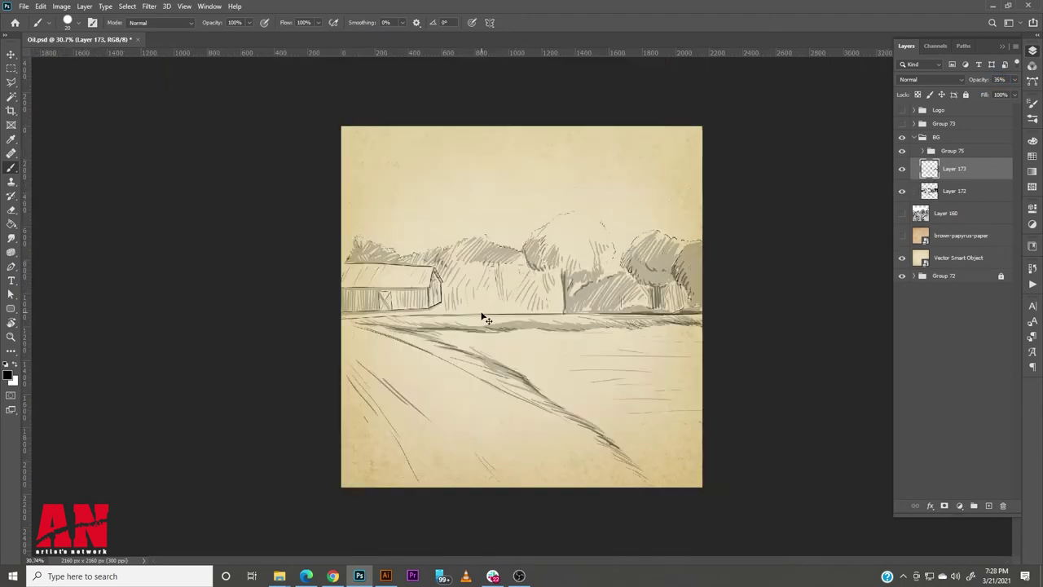
pyautogui.click(901, 123)
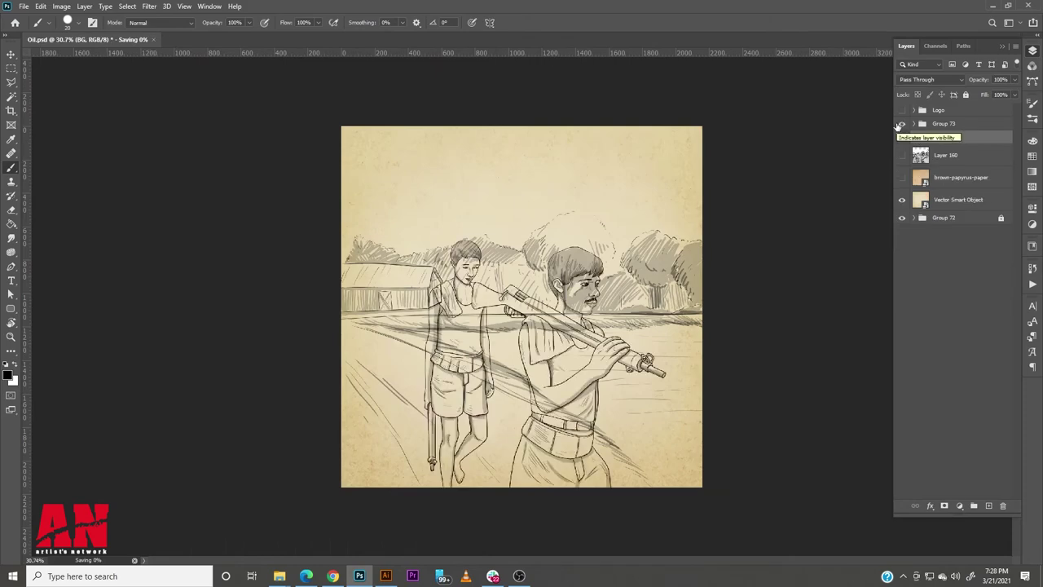
# Mask BG behind the boys and blend the brown papyrus paper layer at Overlay 40%.
pyautogui.click(944, 506)
pyautogui.press('v')
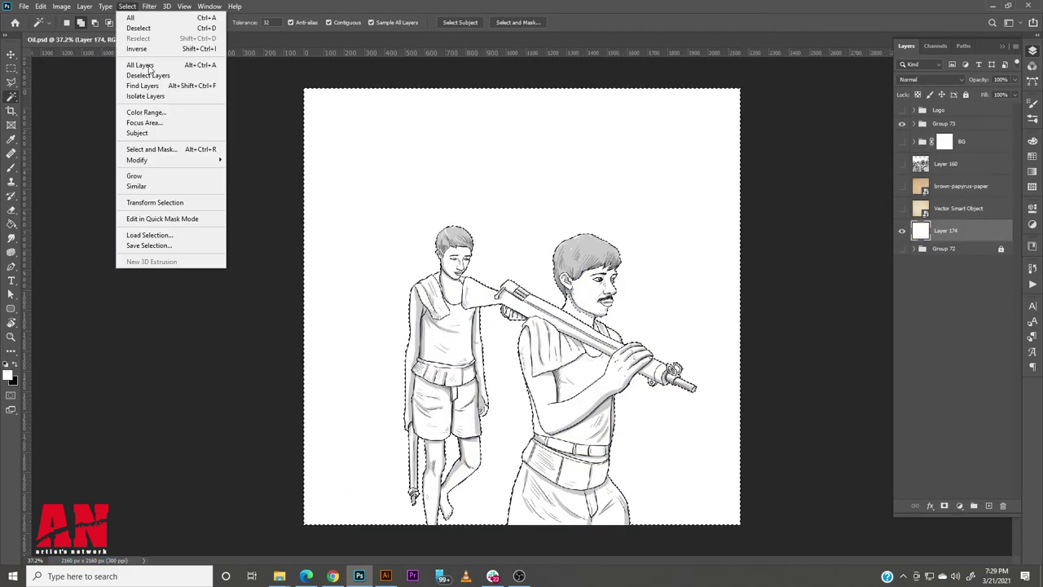
pyautogui.moveTo(900, 196); pyautogui.dragTo(901, 209)
pyautogui.click(961, 186)
pyautogui.hotkey('shift', 'alt', 'o')
pyautogui.press('4')
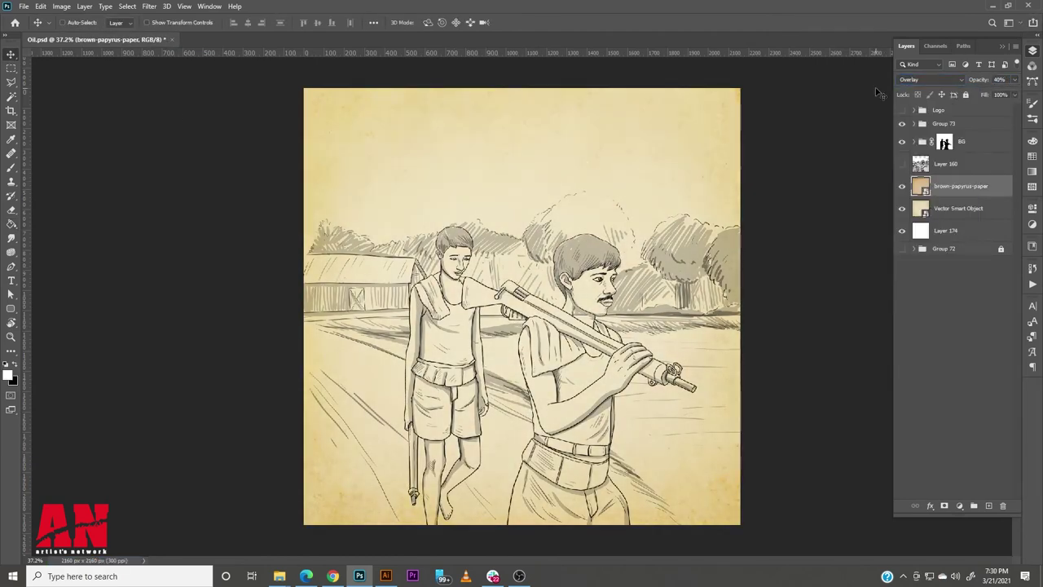
pyautogui.click(914, 124)
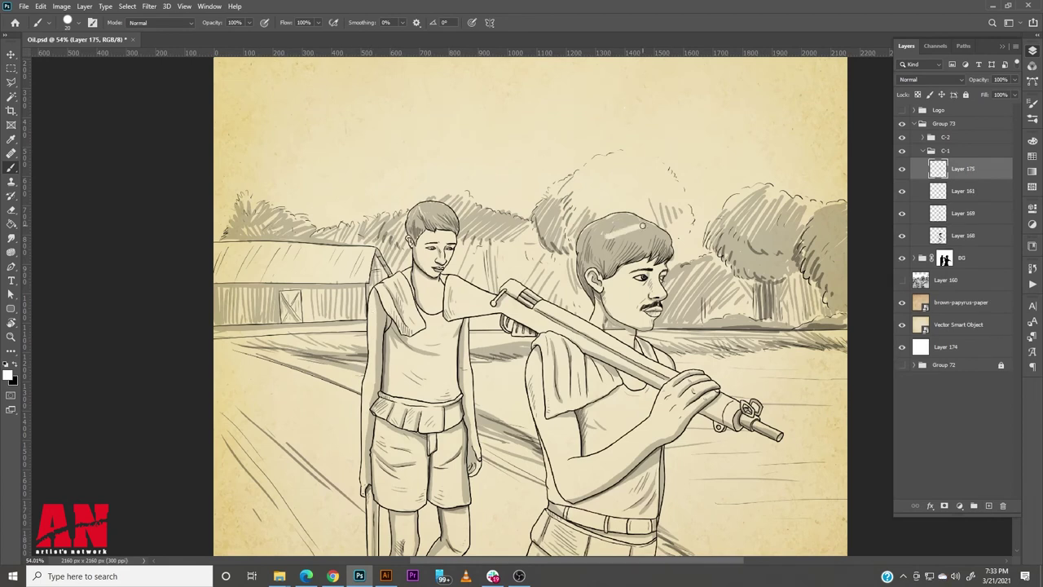
# Hide Layer 175 and pan across the boys' figures, heads and the canvas bottom.
pyautogui.click(902, 169)
pyautogui.moveTo(596, 503); pyautogui.dragTo(546, 416)
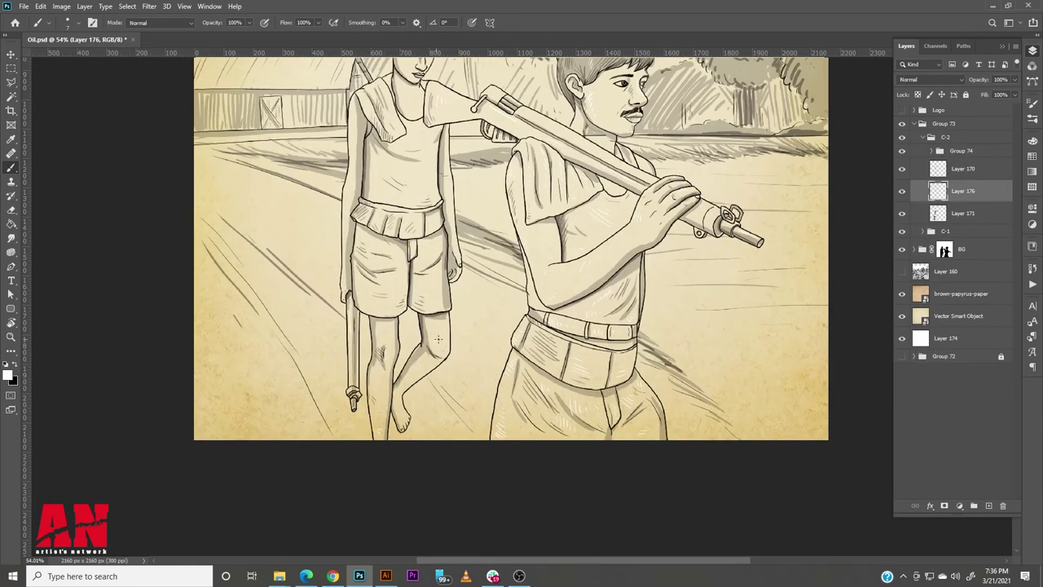
pyautogui.moveTo(399, 145); pyautogui.dragTo(360, 340)
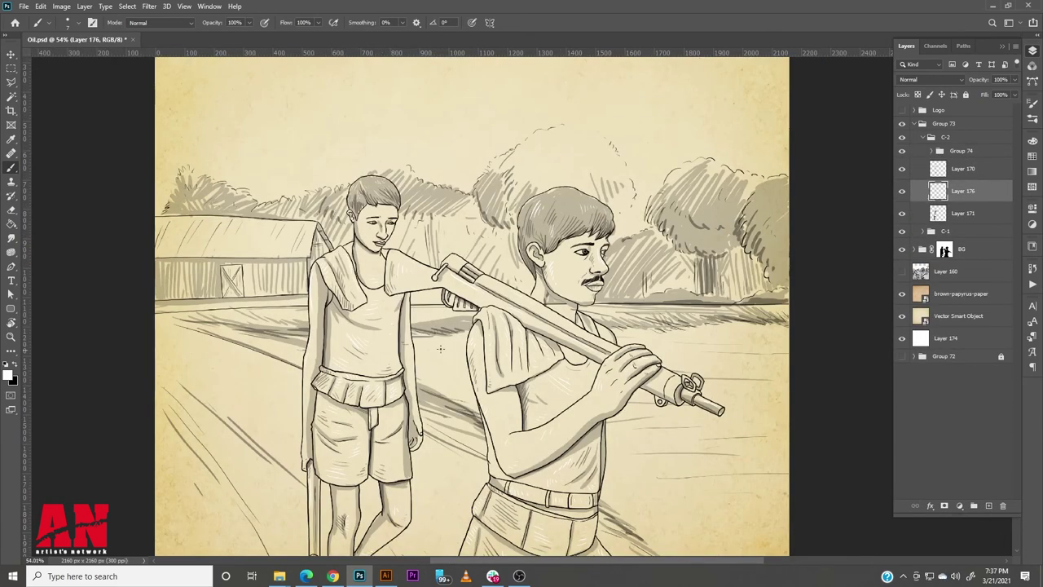
pyautogui.moveTo(440, 348); pyautogui.dragTo(412, 235)
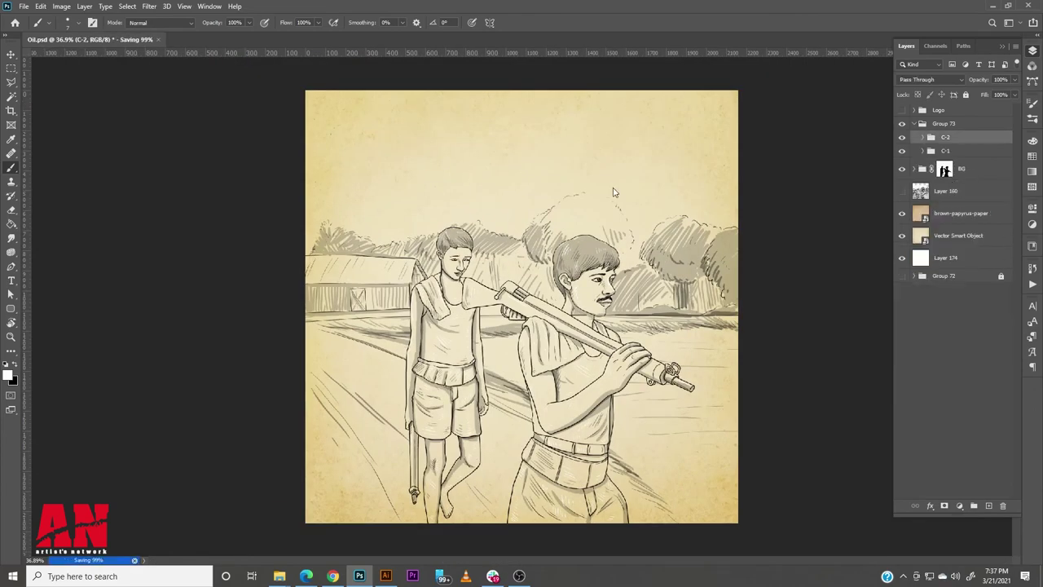